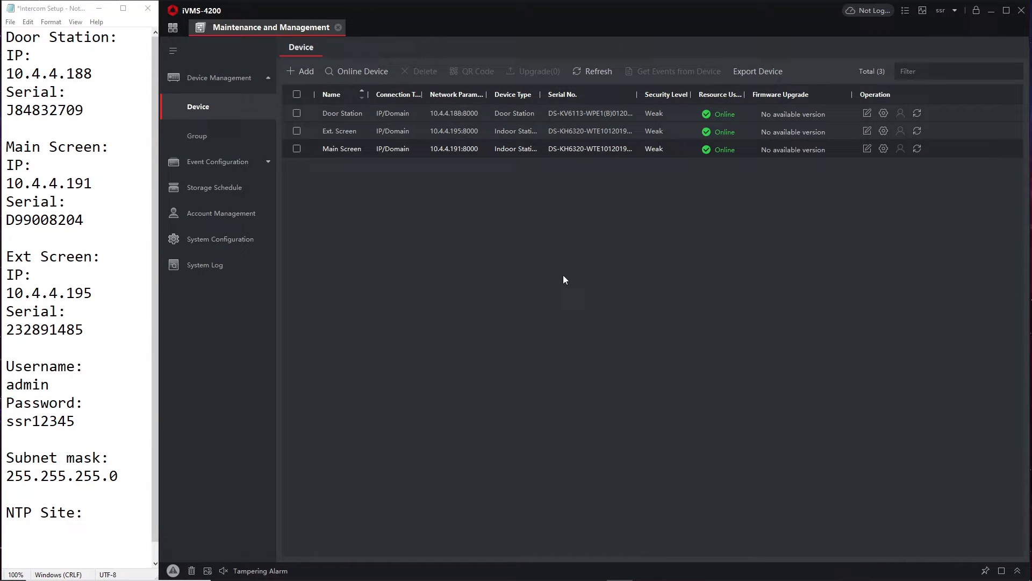
Open the door station's remote configuration and enlarge its window
click(886, 114)
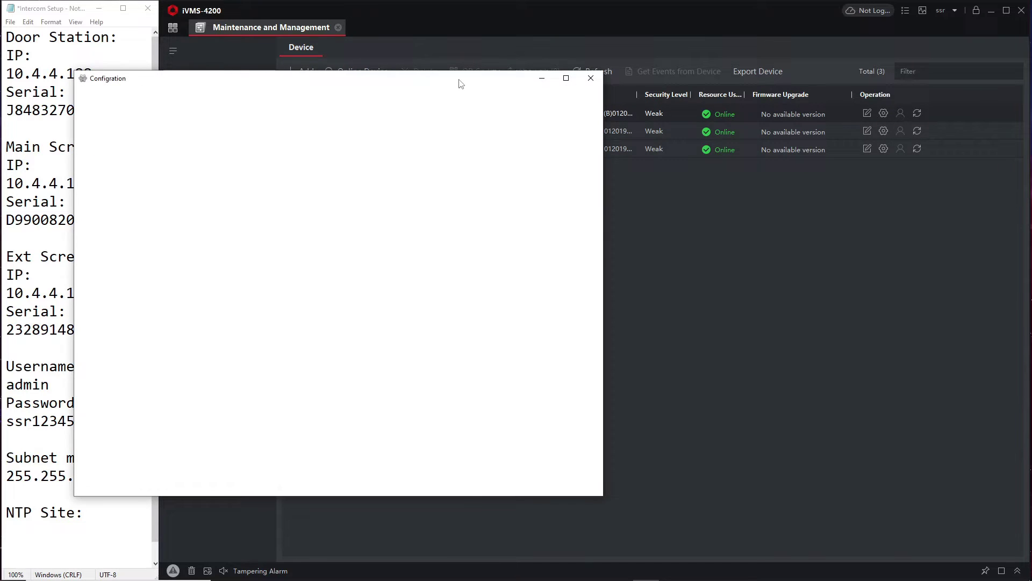
drag(458, 83, 676, 92)
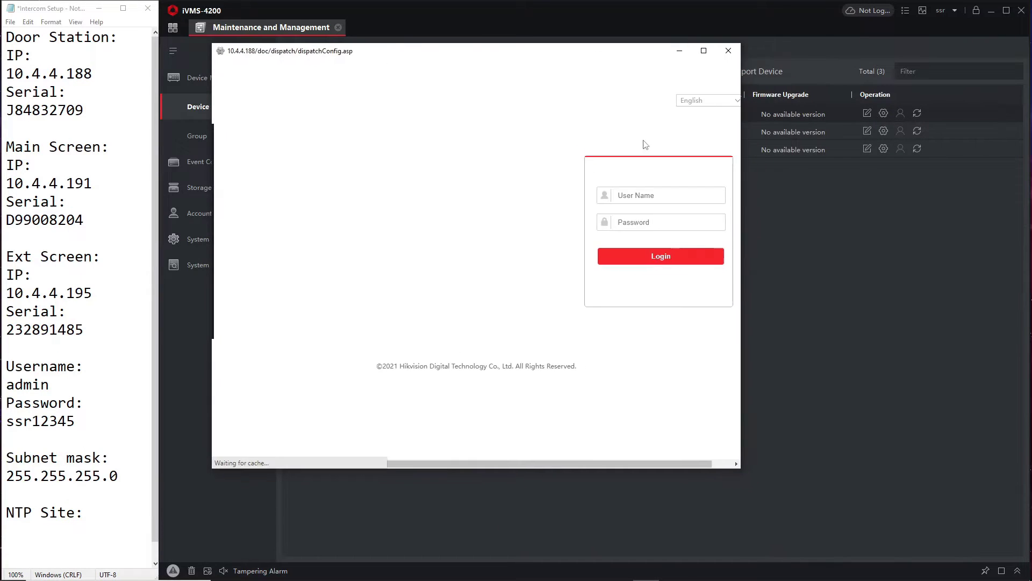
drag(742, 471, 870, 548)
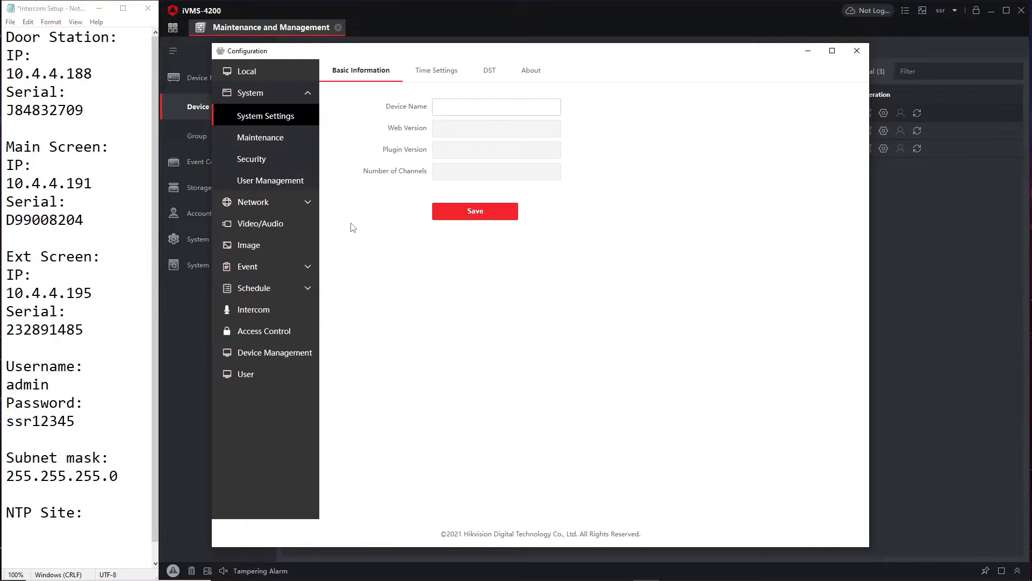
Switch the door station's time sync to NTP with a 1-minute interval and save
click(425, 76)
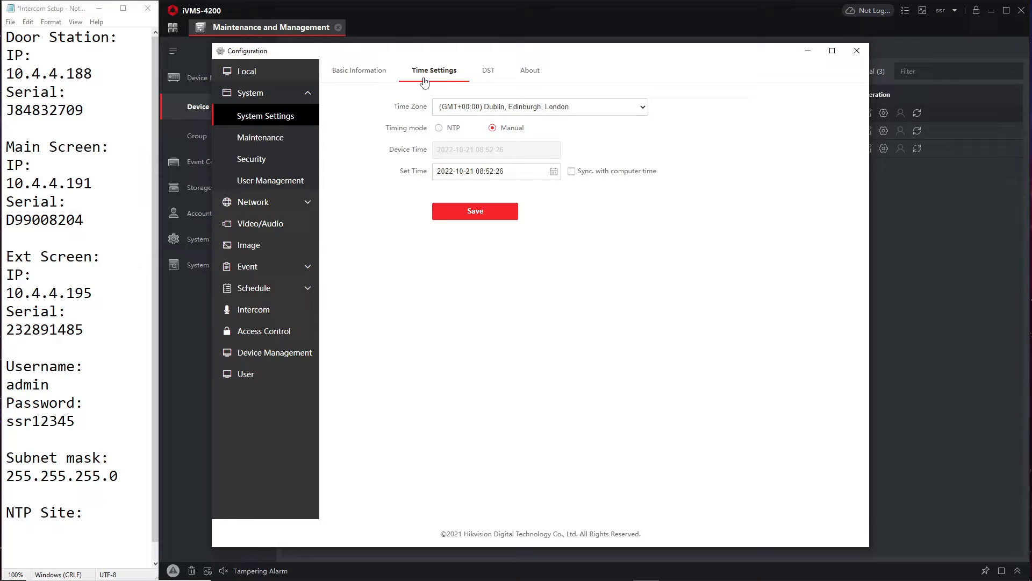
click(439, 128)
double_click(445, 192)
text(1)
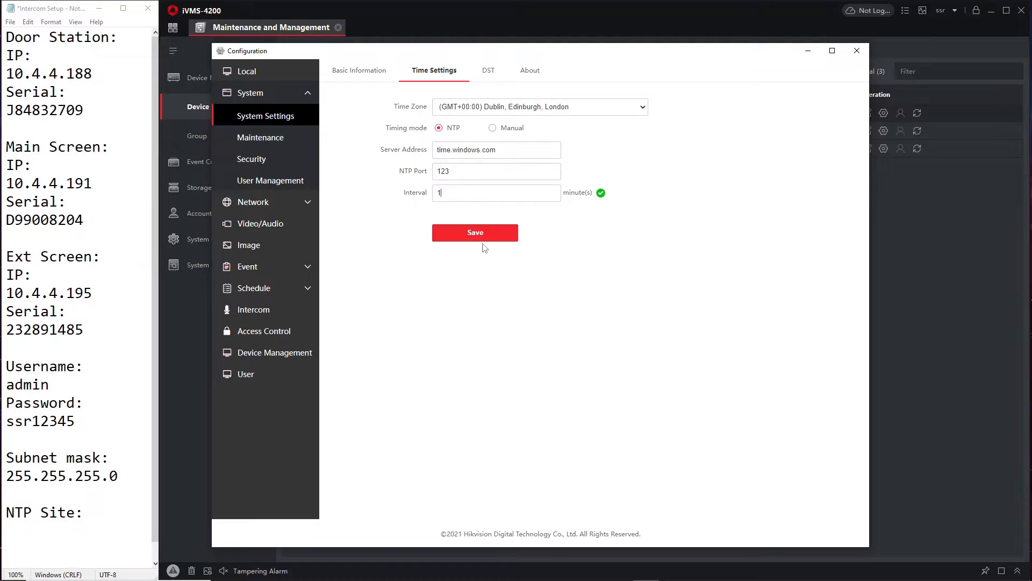
click(483, 235)
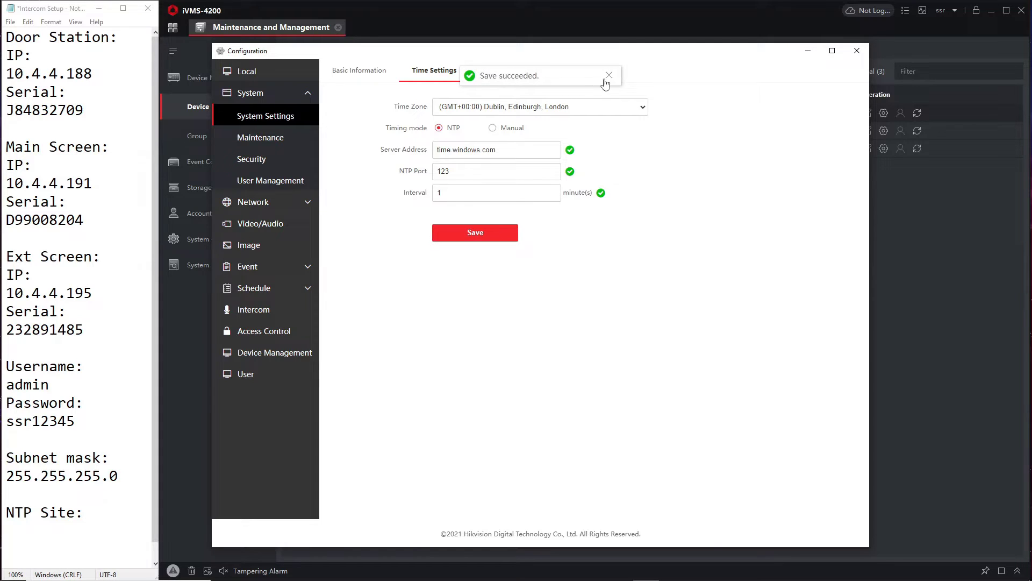
Enable DST on the door station, starting the last Sunday of March at 01
click(486, 70)
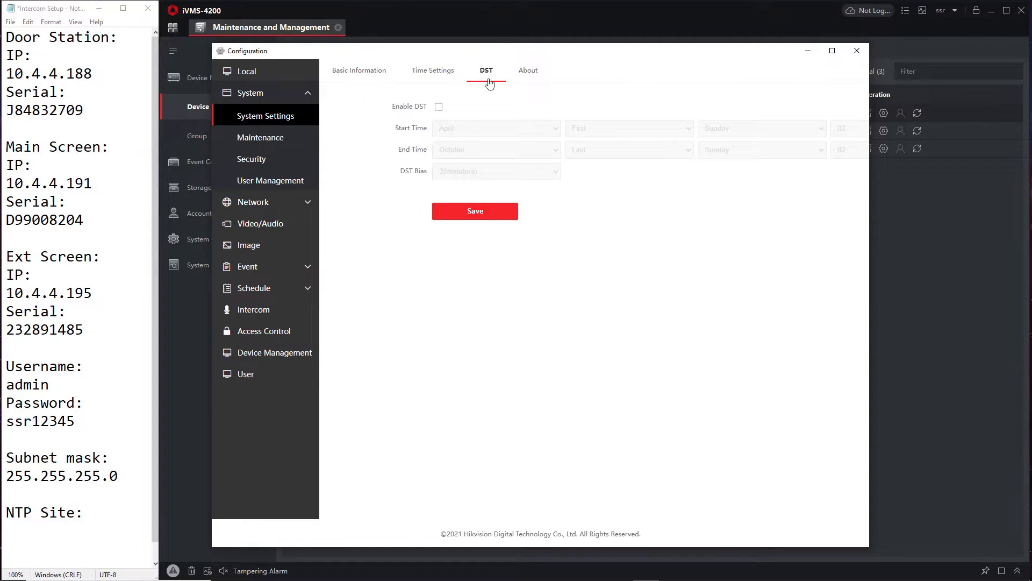
click(439, 106)
click(472, 133)
click(481, 162)
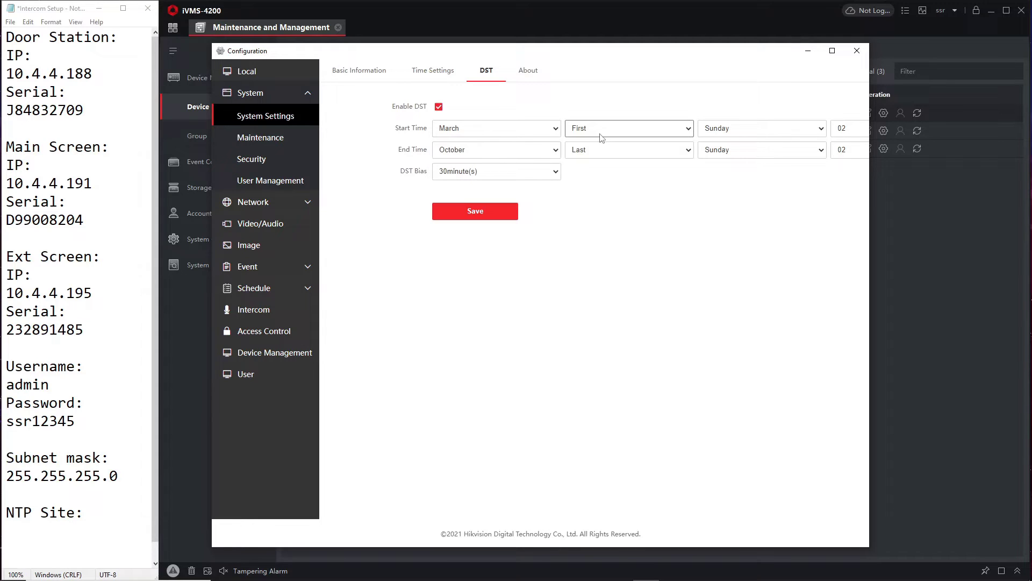
click(599, 131)
click(579, 179)
click(769, 128)
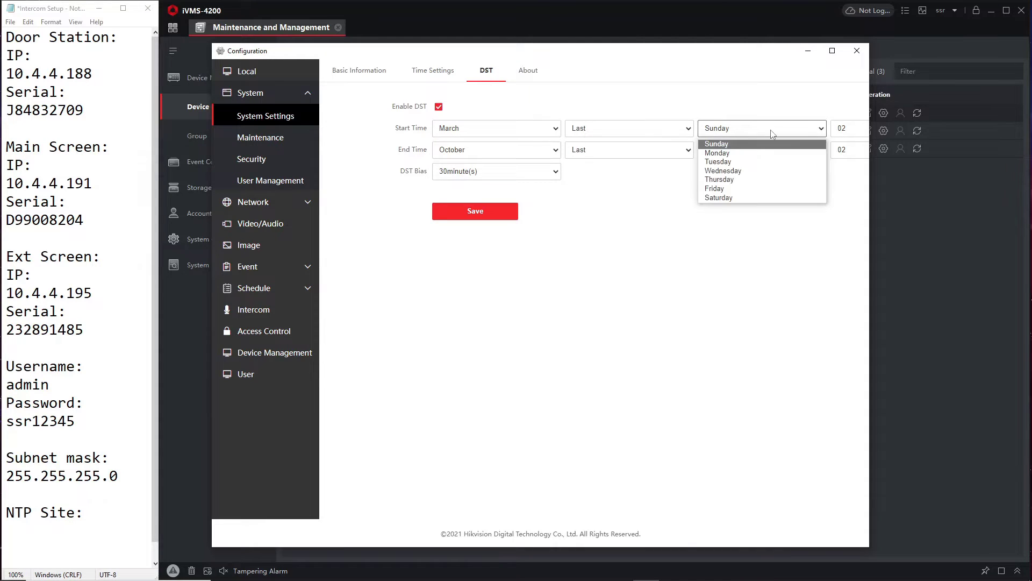
click(861, 132)
click(841, 149)
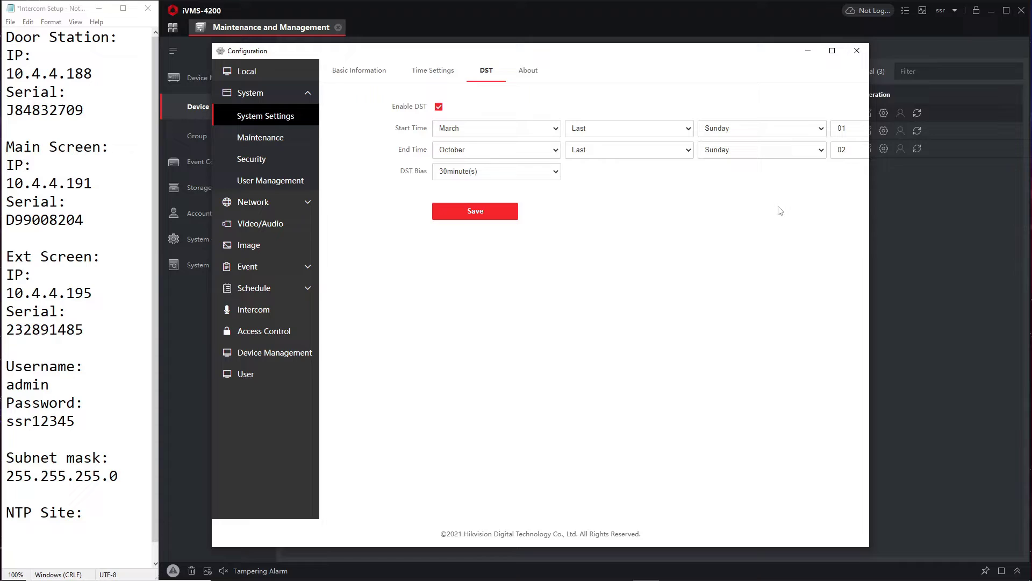
Set the DST bias to 60 minutes and save the daylight saving settings
click(471, 178)
click(461, 196)
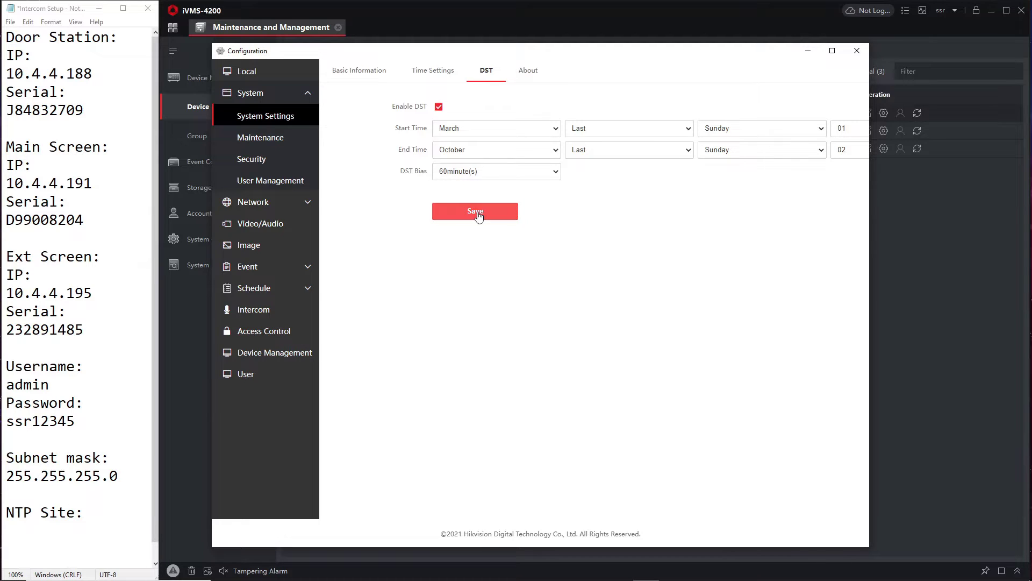
click(473, 215)
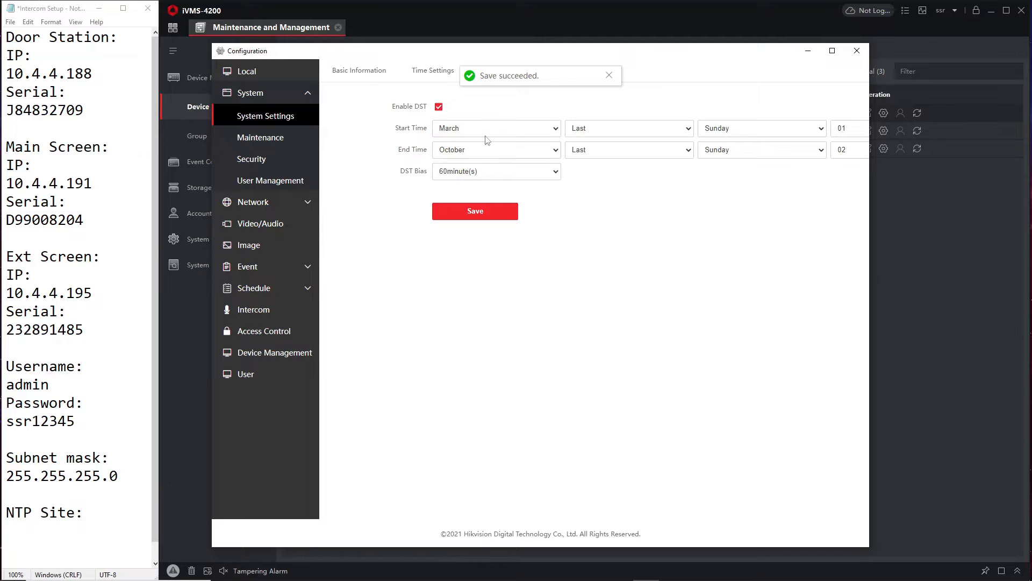
click(610, 76)
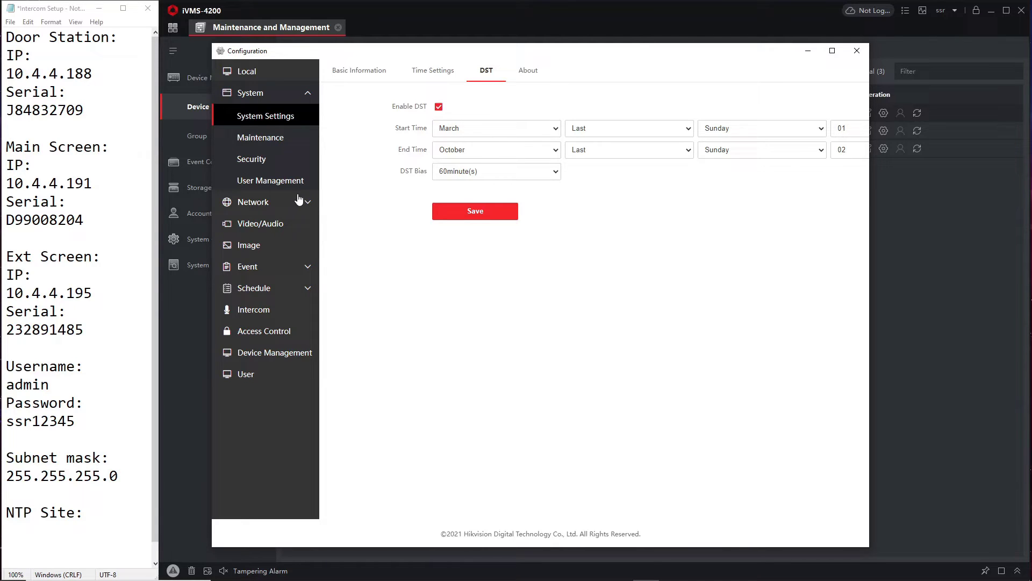
click(273, 350)
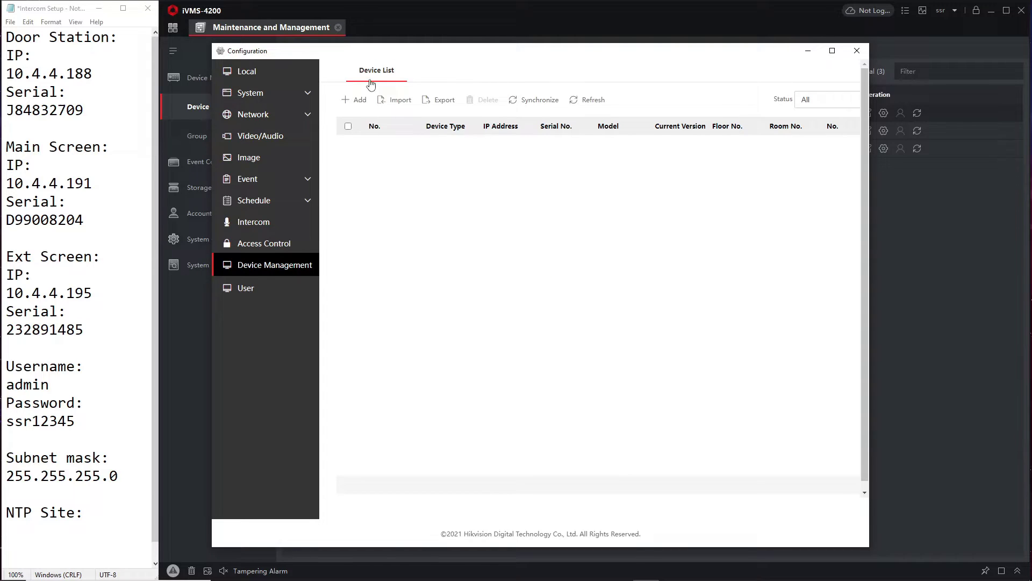
click(356, 100)
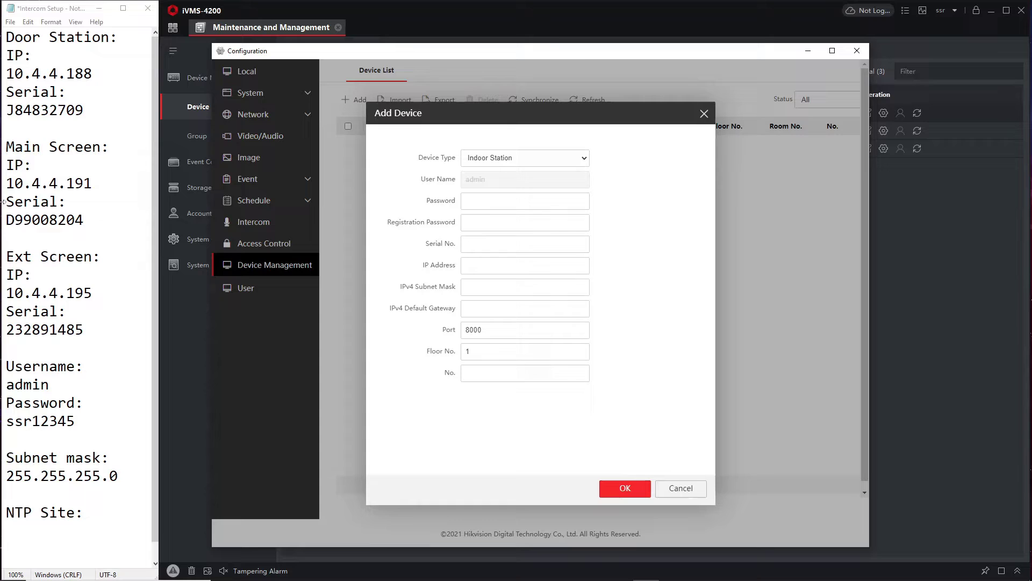
drag(97, 183, 75, 185)
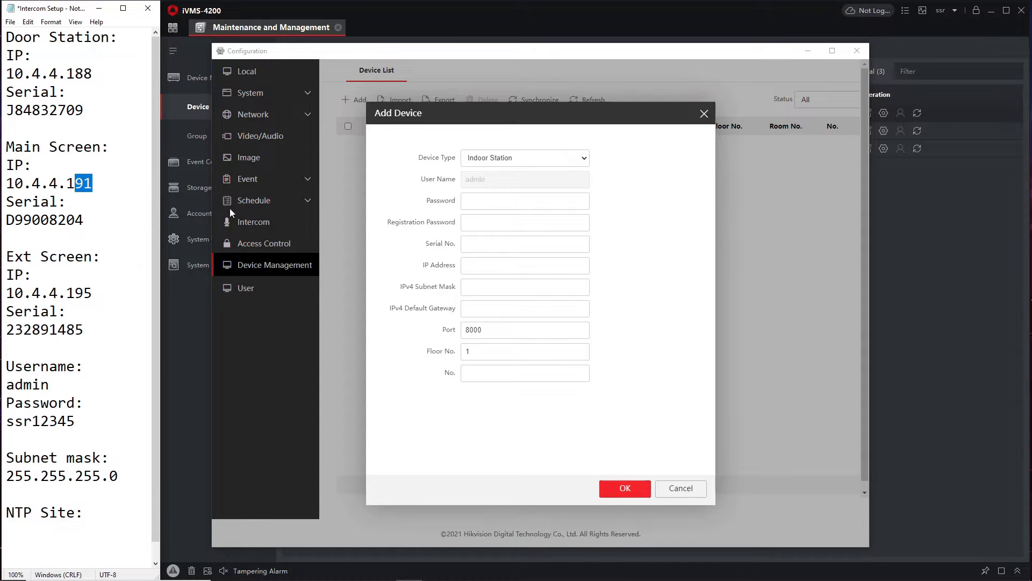
click(533, 202)
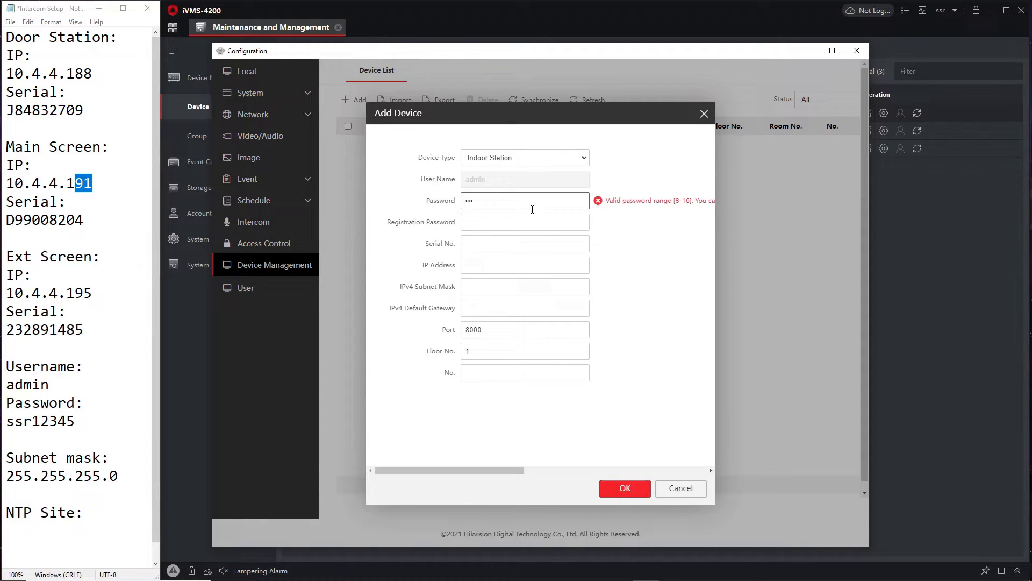
key(Tab)
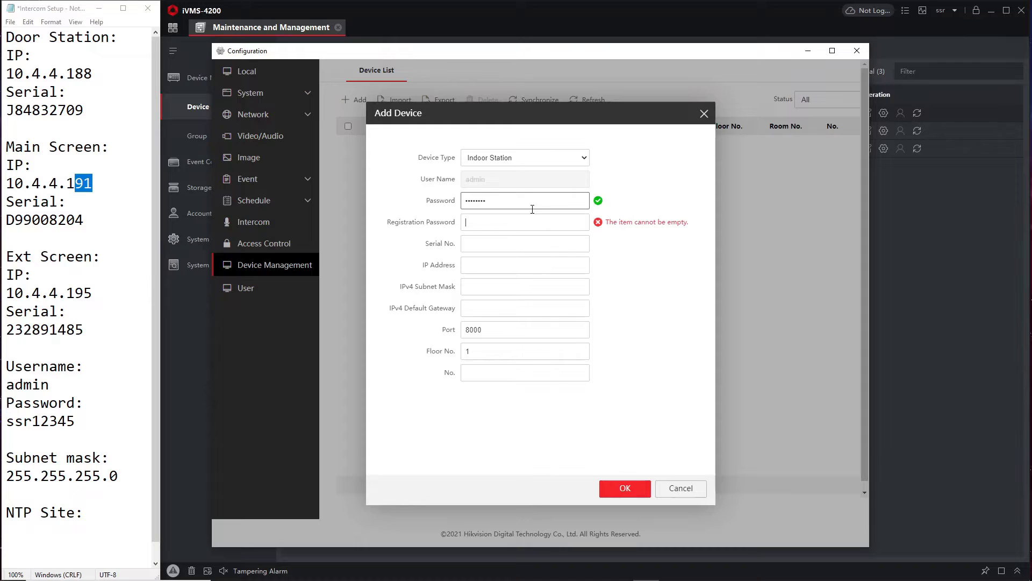
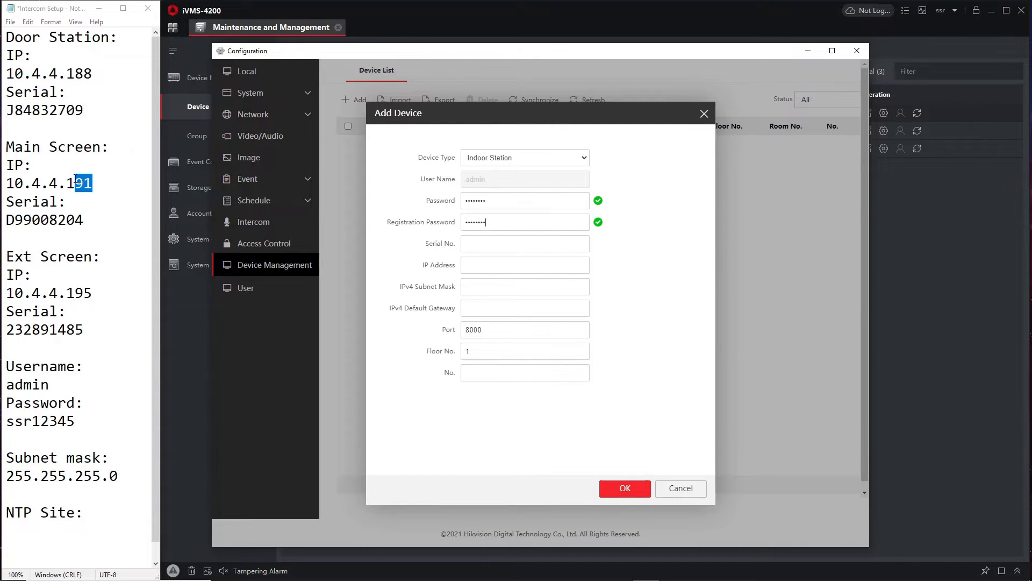
Enter IP 10.4.4.191 and gateway 10.4.4.1 for the main screen
drag(75, 180, 4, 189)
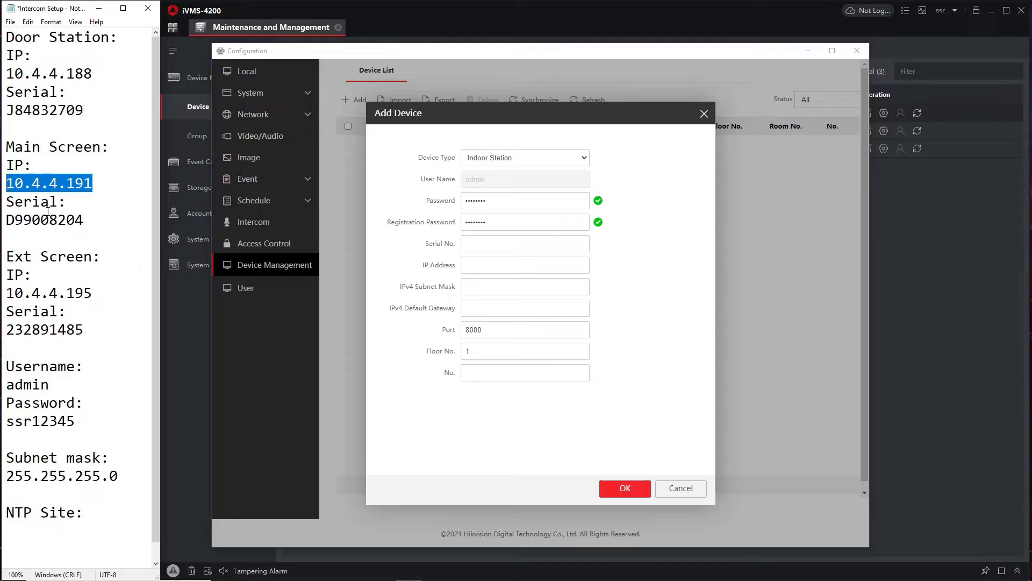
click(484, 266)
text(10.4.4.191)
click(483, 308)
text(10.4.4.191)
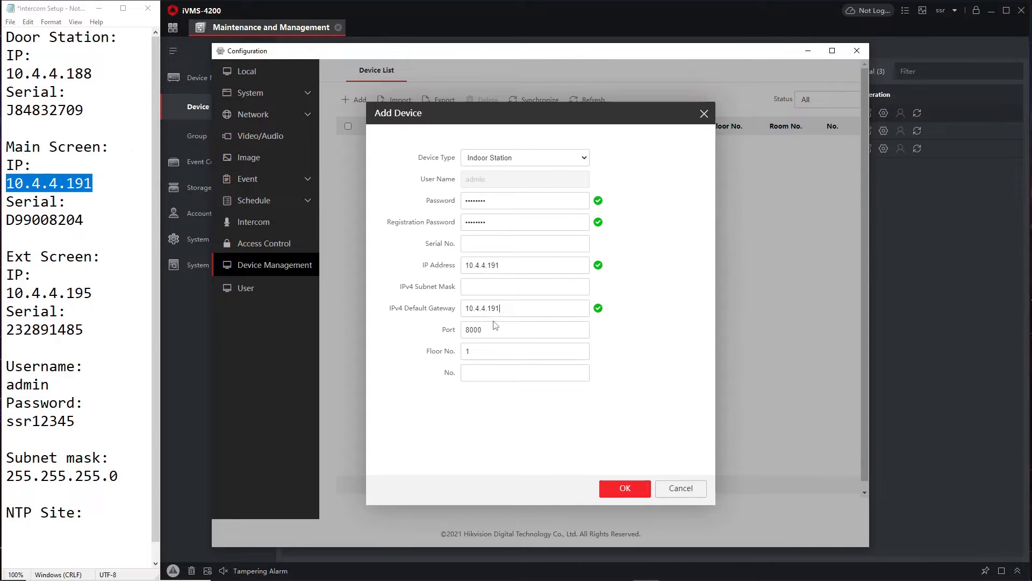
key(BackSpace)
key(BackSpace)
Enter the main screen's serial number D99008204
double_click(58, 219)
key(ctrl+c)
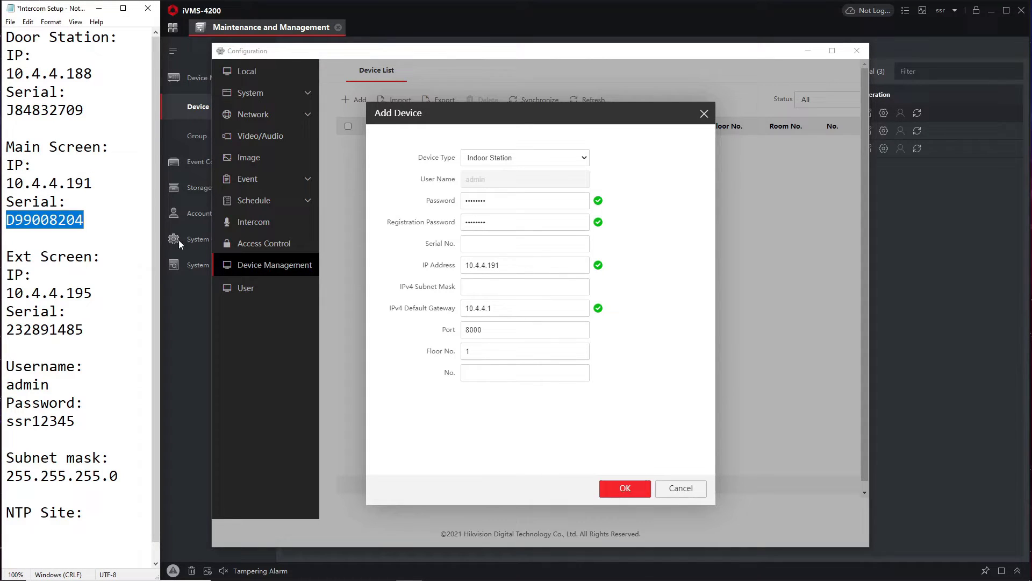
click(484, 244)
key(ctrl+v)
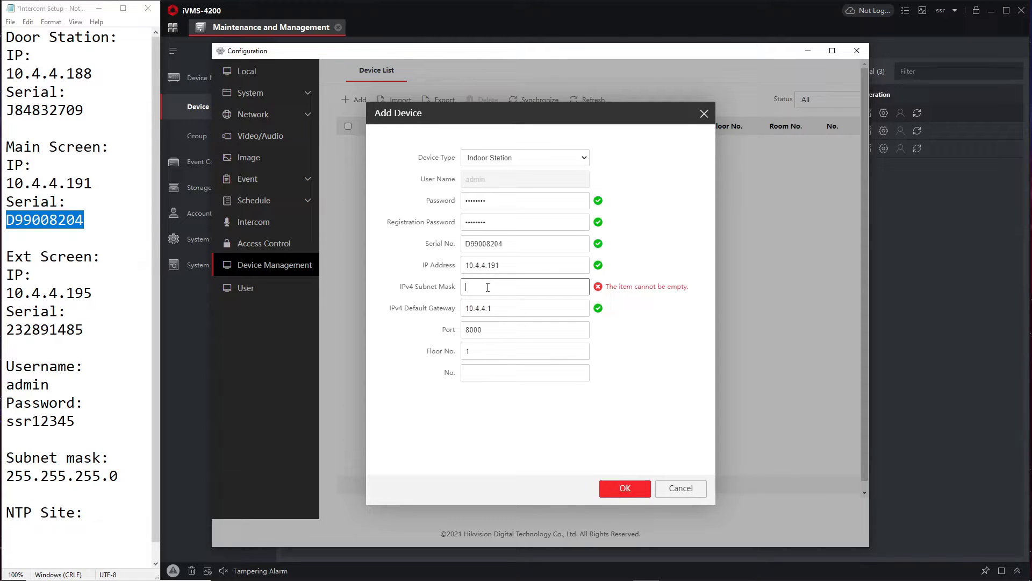
Set subnet mask 255.255.255.0 and station number 1, then save the entry
click(491, 307)
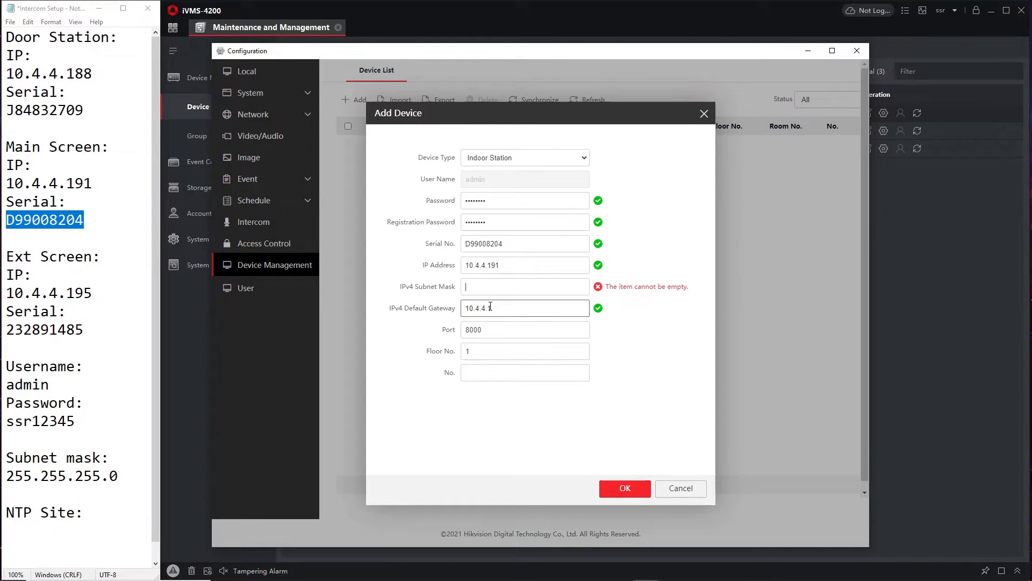
drag(118, 475, 6, 476)
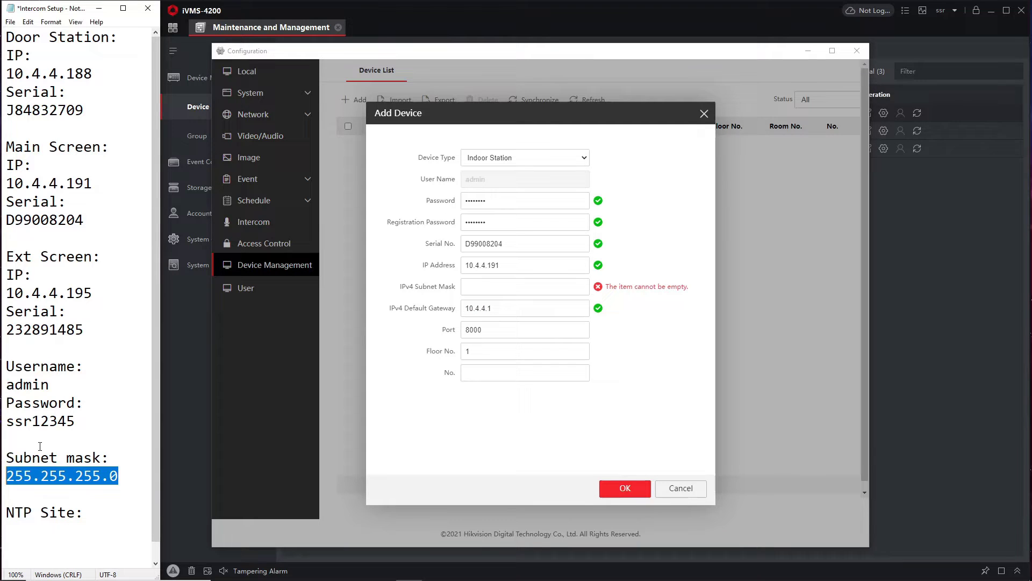
click(500, 287)
key(ctrl+v)
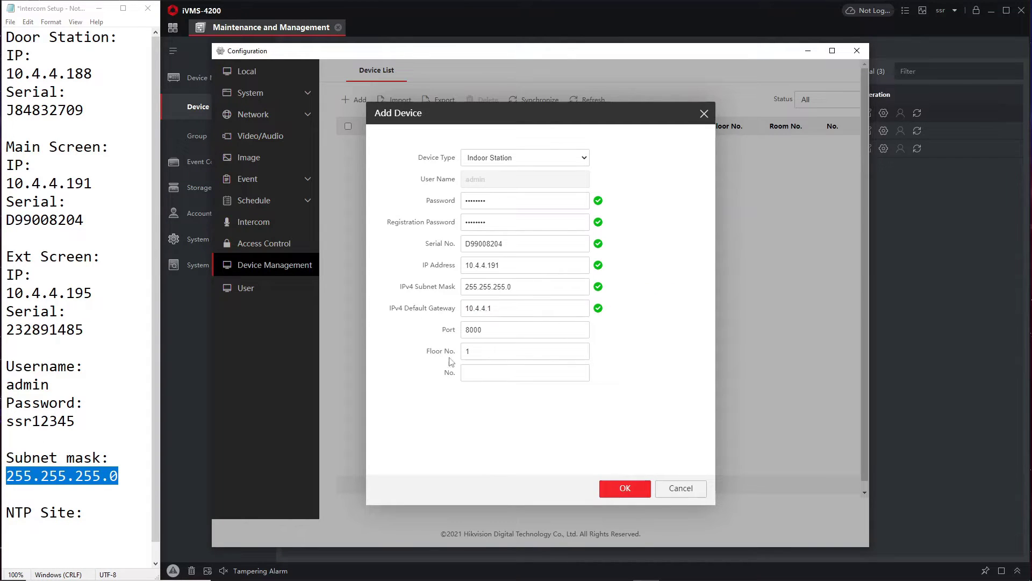
click(468, 373)
text(1)
click(625, 487)
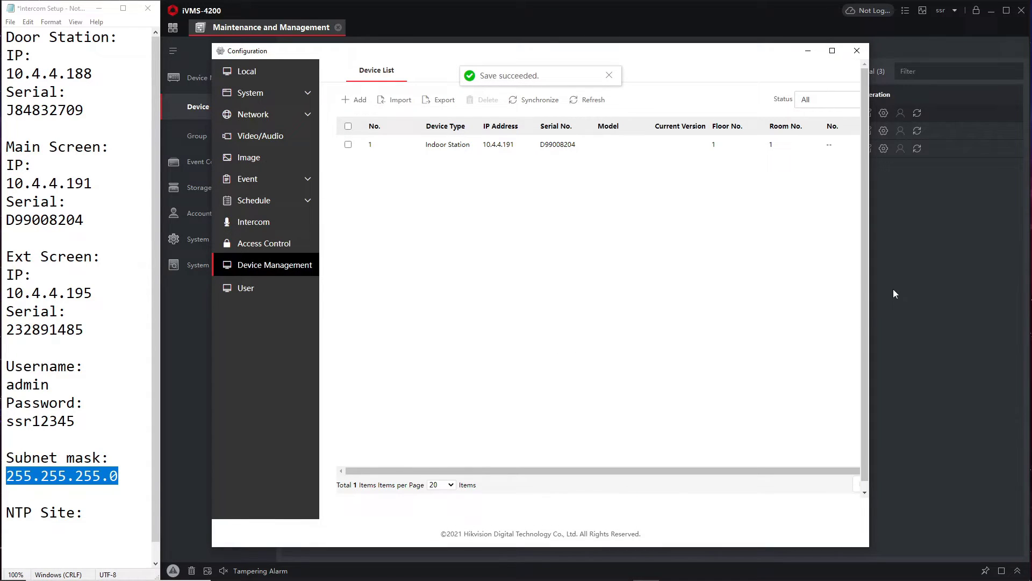
drag(872, 273, 1011, 338)
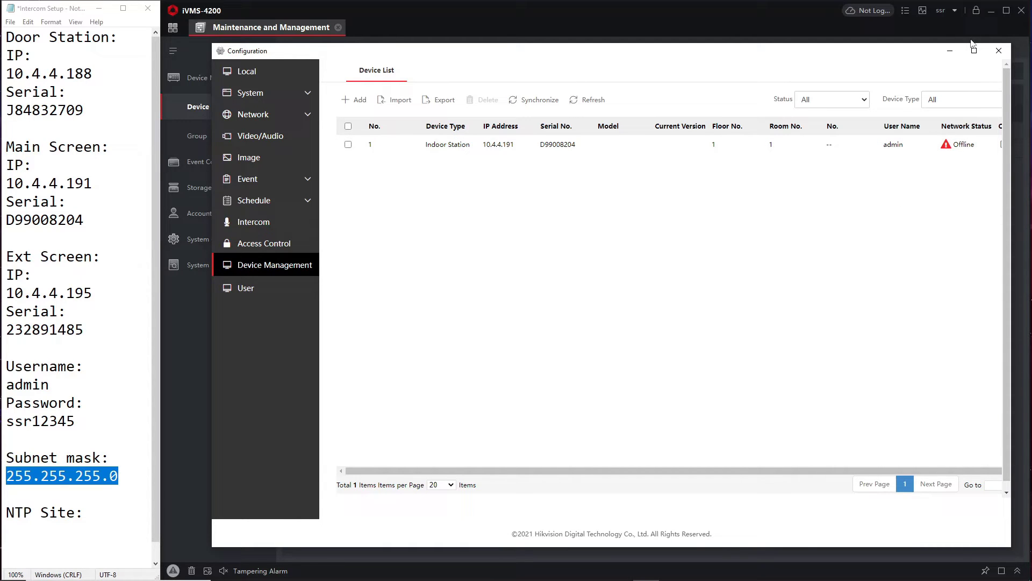
Open the main screen's time settings and enable daylight saving
click(998, 51)
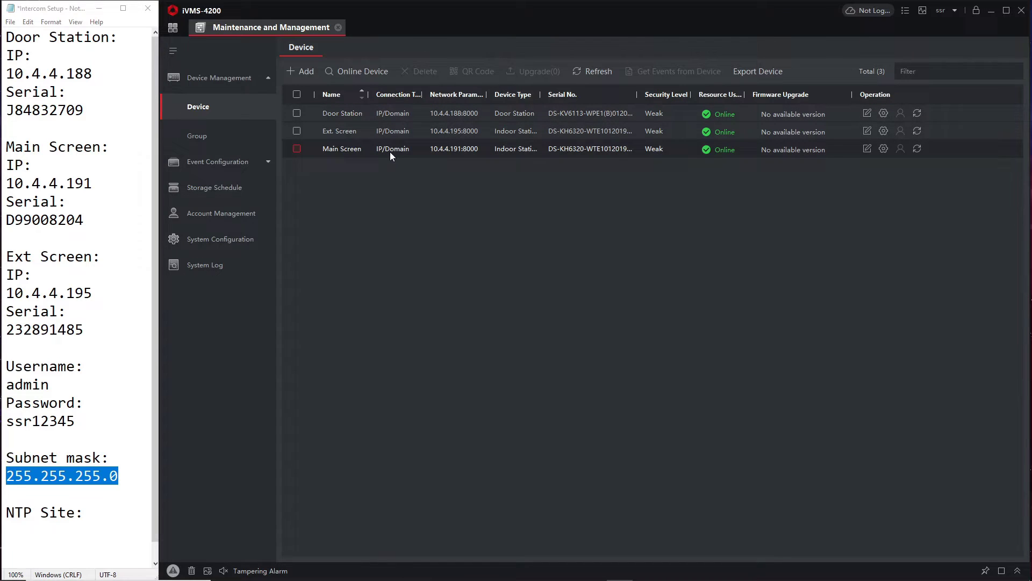
click(885, 150)
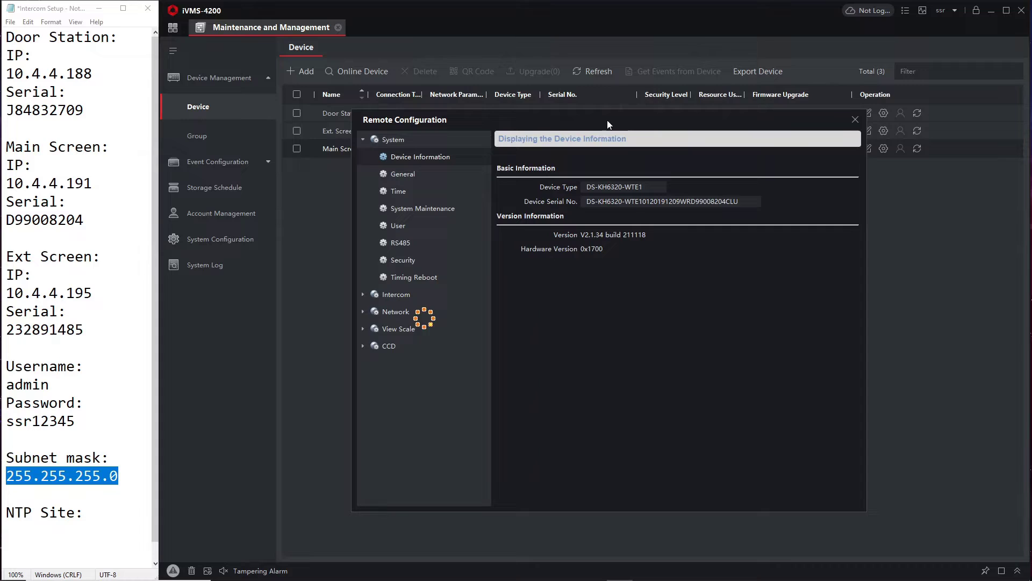
click(415, 197)
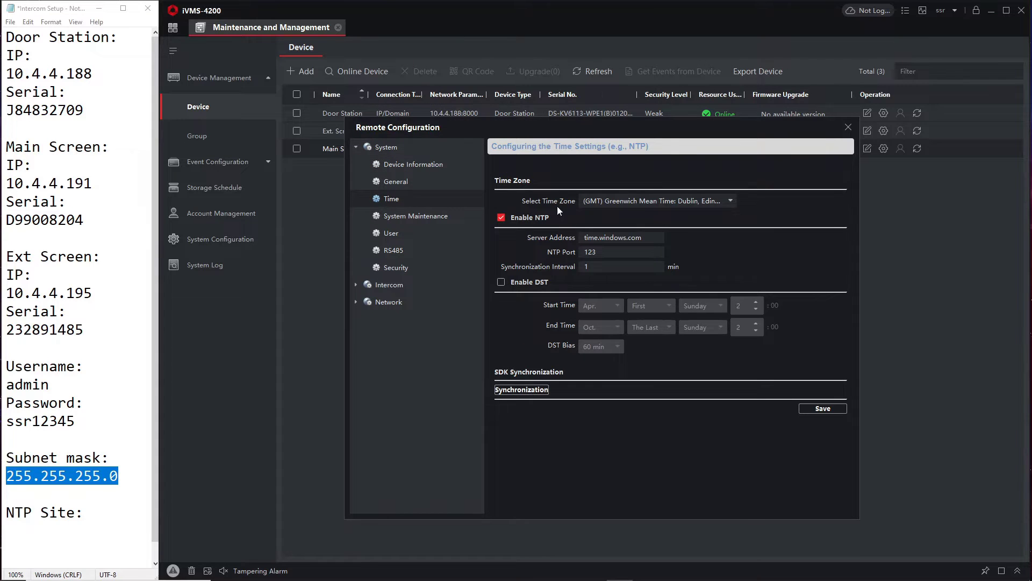
click(501, 282)
Copy the main screen's NTP server address into the notes and save the time settings
key(shift+Tab)
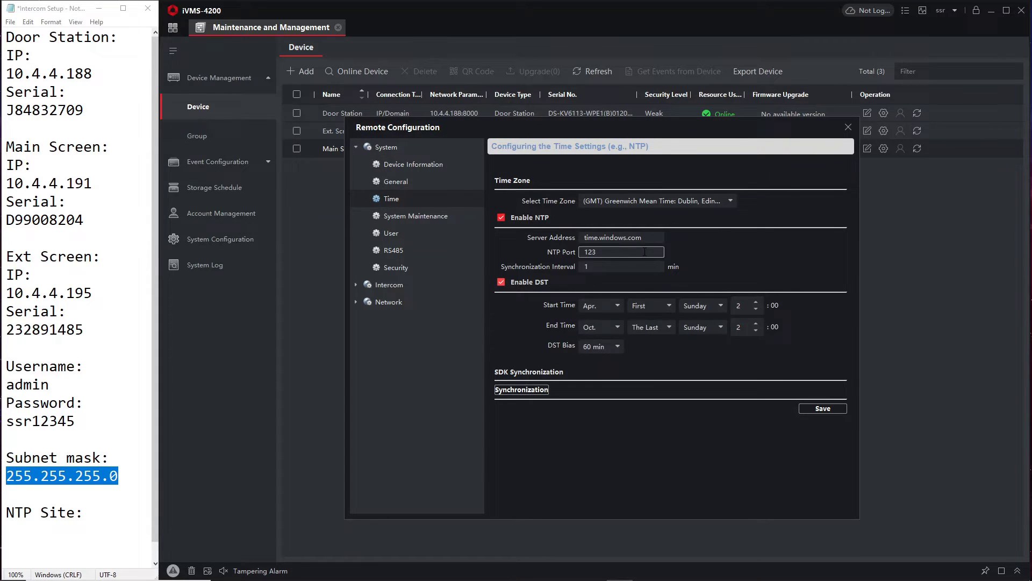
key(shift+Tab)
key(shift+Home)
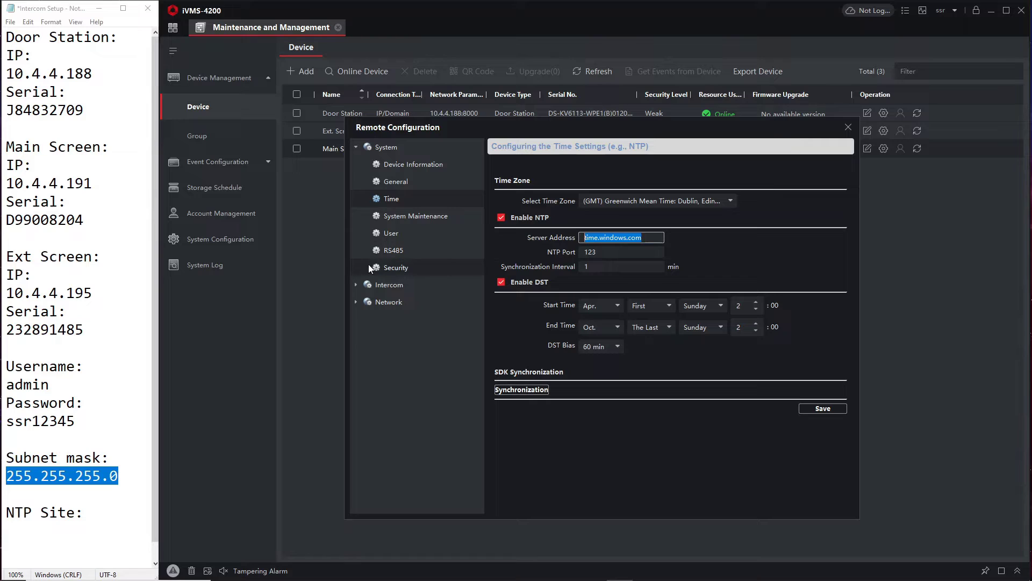
key(ctrl+c)
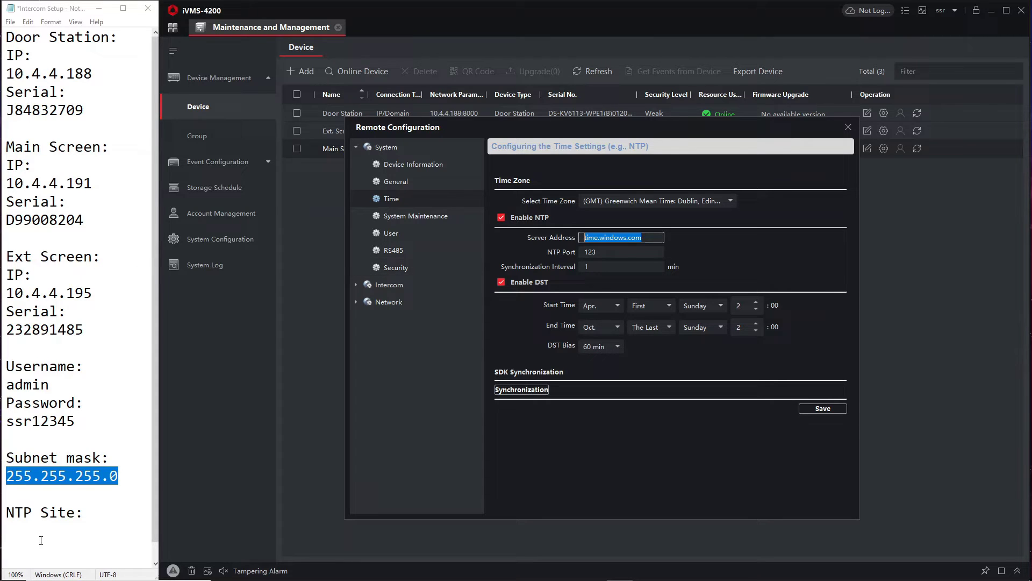
click(89, 533)
key(ctrl+v)
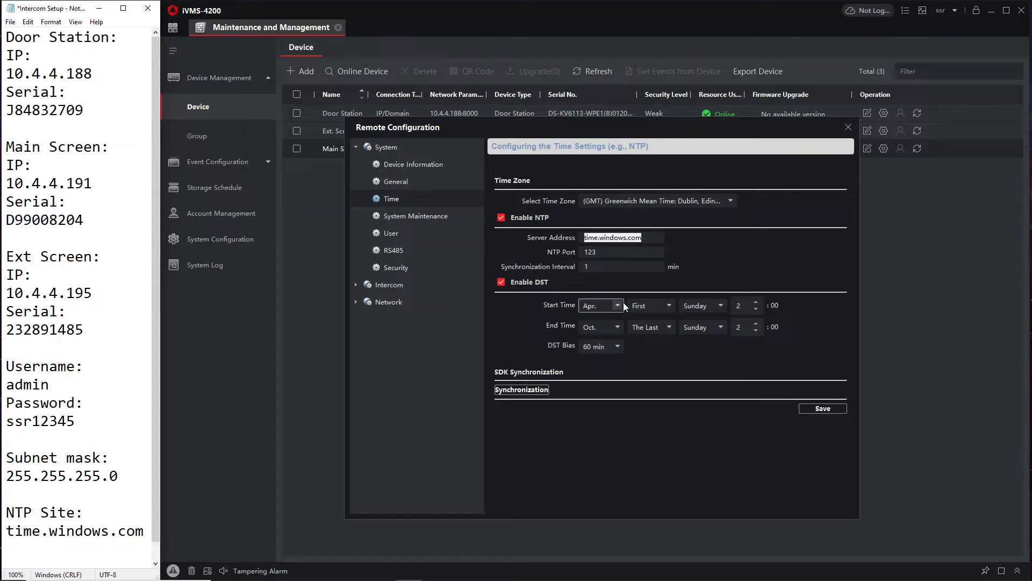
click(616, 286)
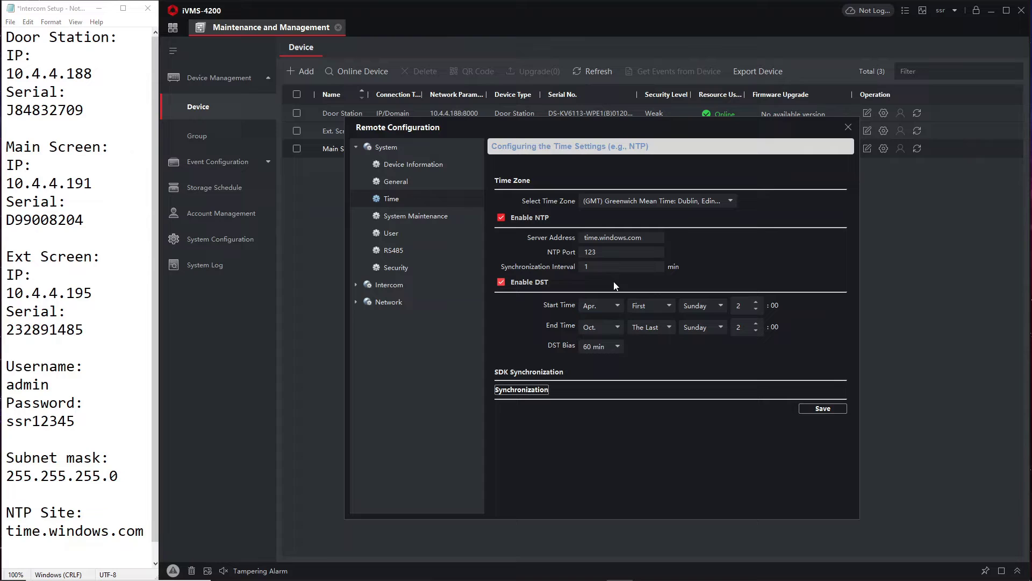
click(834, 407)
Set the main screen's DST start to the last Sunday of March at 1 and save
click(602, 310)
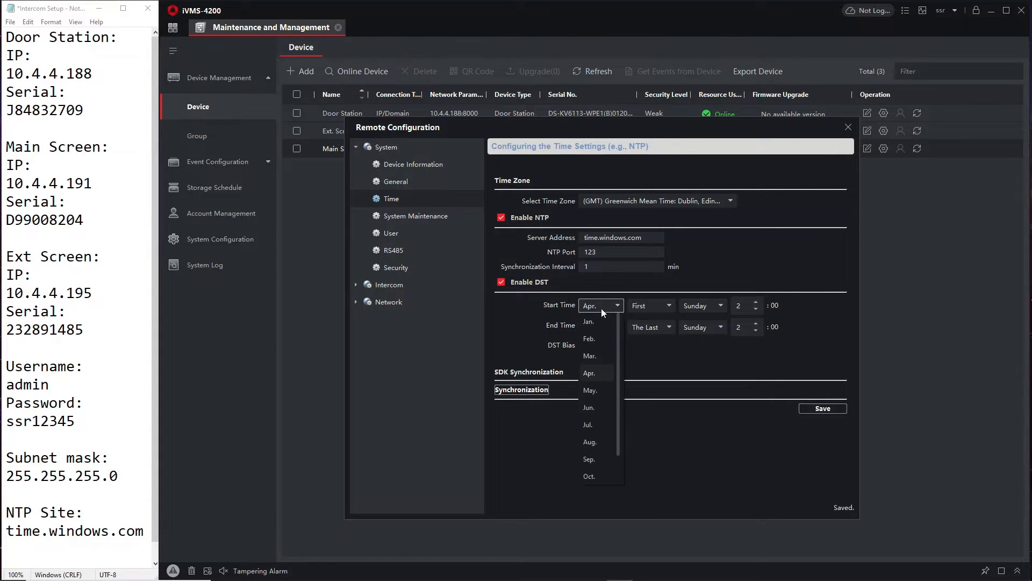
click(596, 357)
click(651, 306)
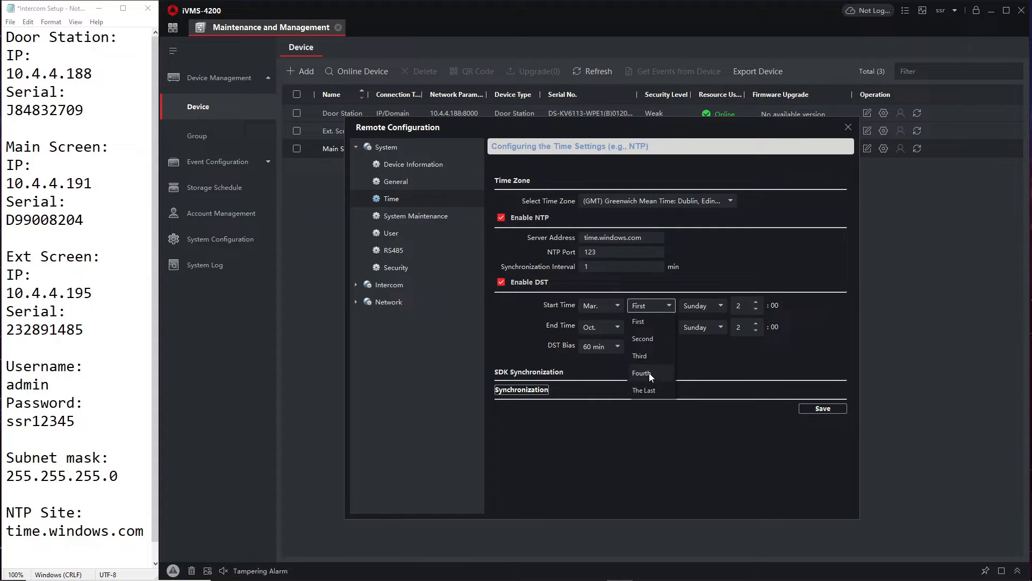
click(654, 385)
click(756, 308)
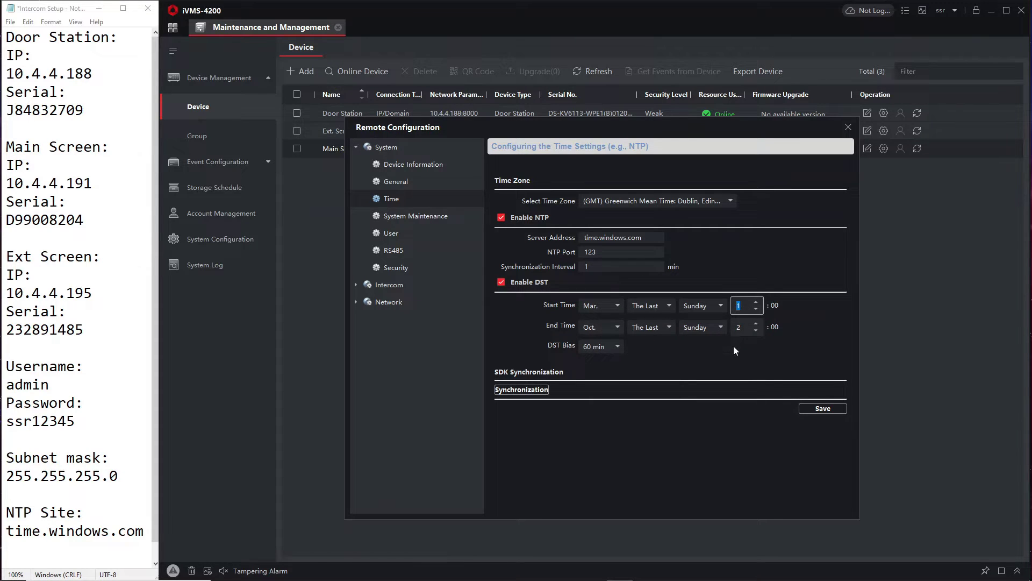
click(827, 409)
Save the main screen's group network settings and close its configuration
click(396, 302)
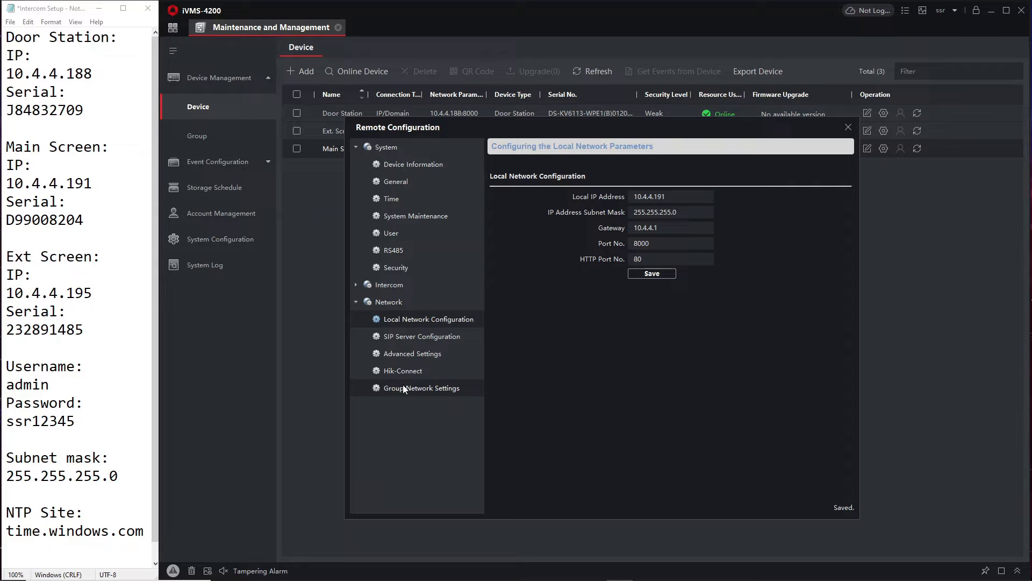
click(402, 386)
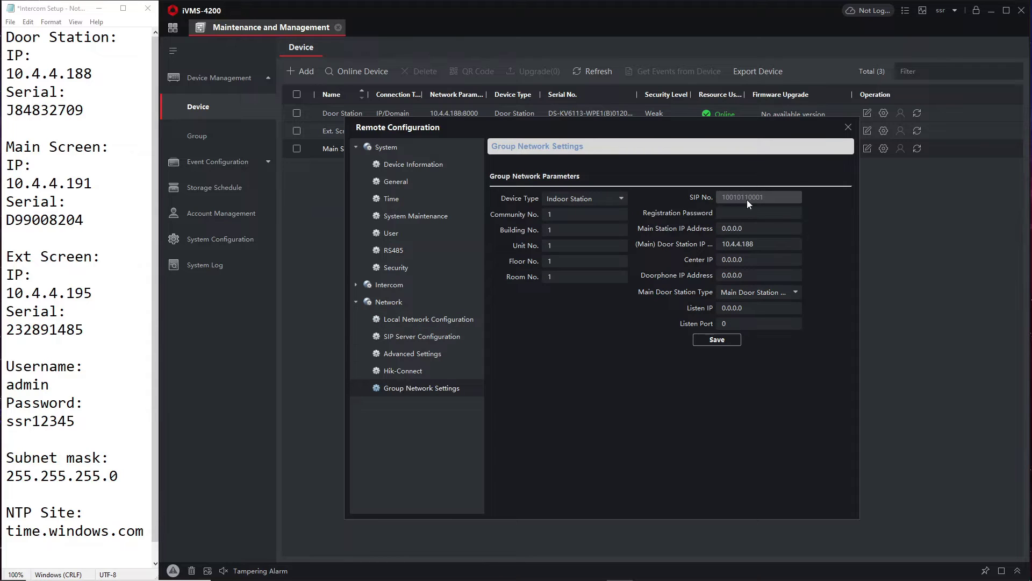
drag(751, 243, 678, 244)
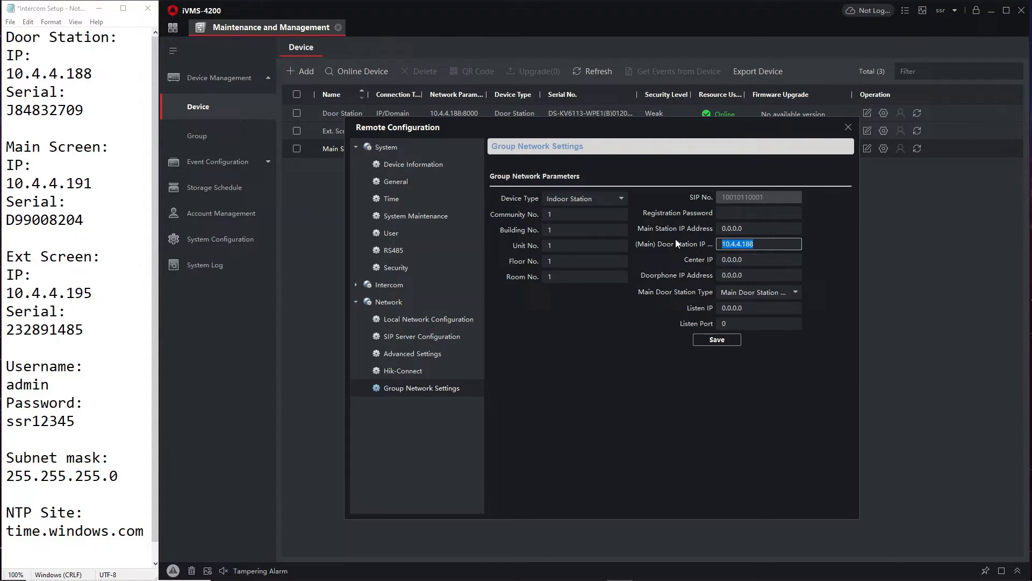
key(shift+Tab)
key(shift+Tab)
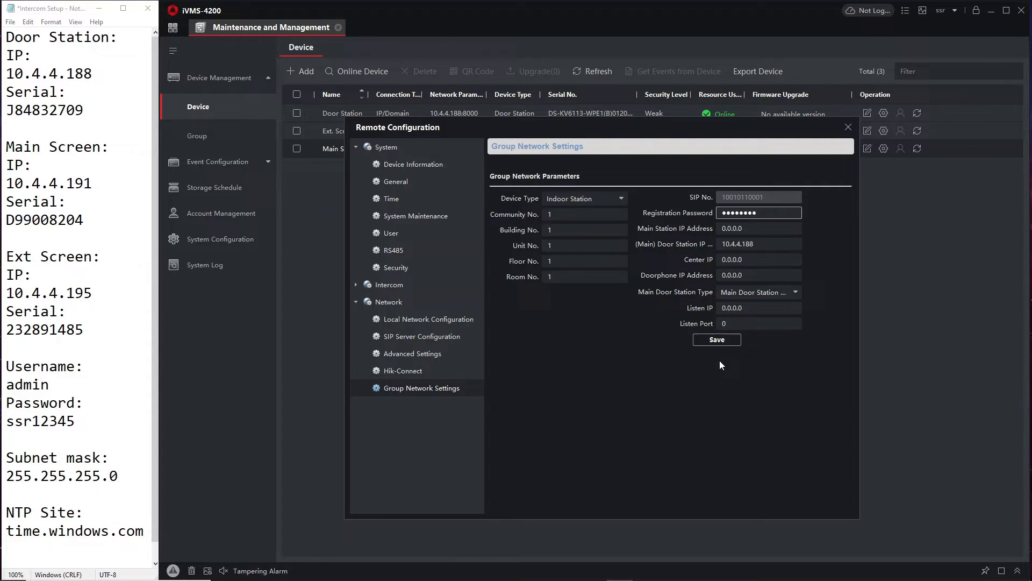
click(719, 344)
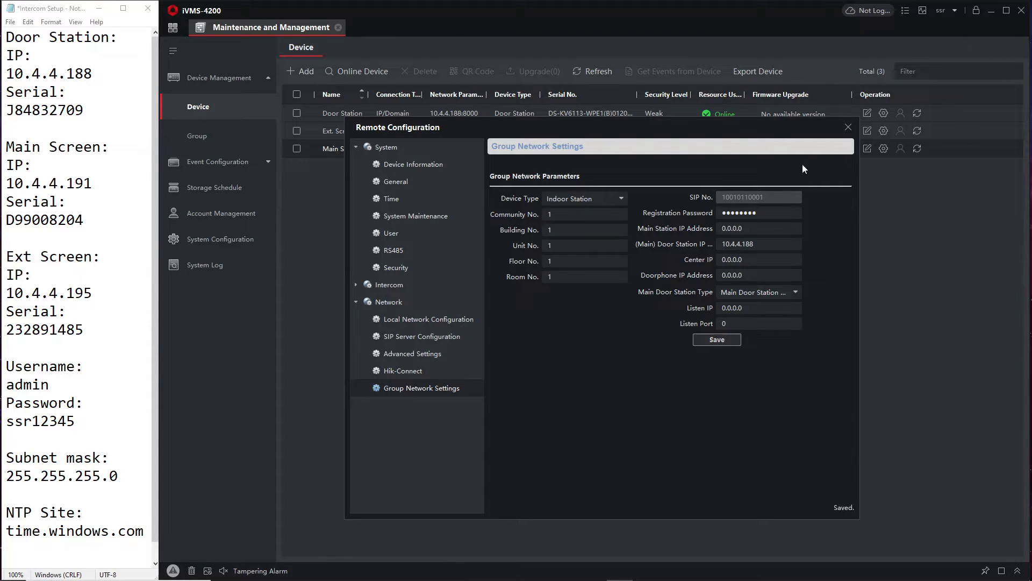
click(848, 128)
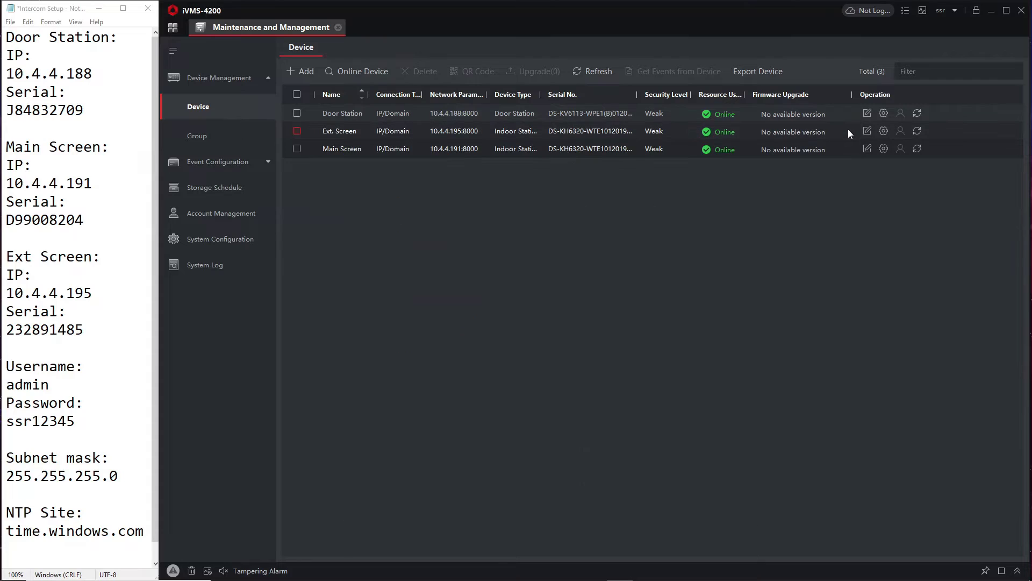
Reopen the door station's configuration and view its device management list
click(884, 115)
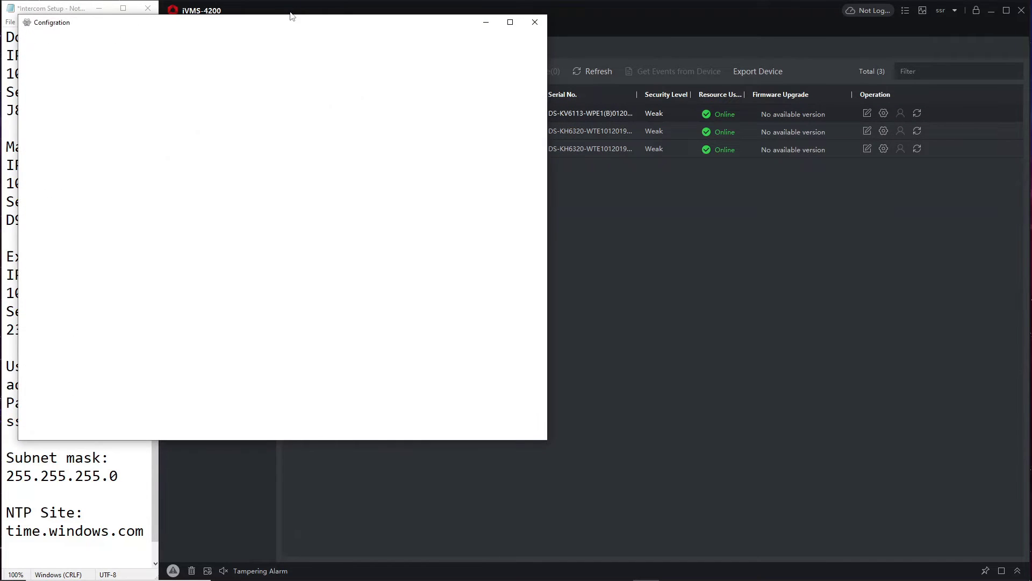
drag(290, 21, 406, 44)
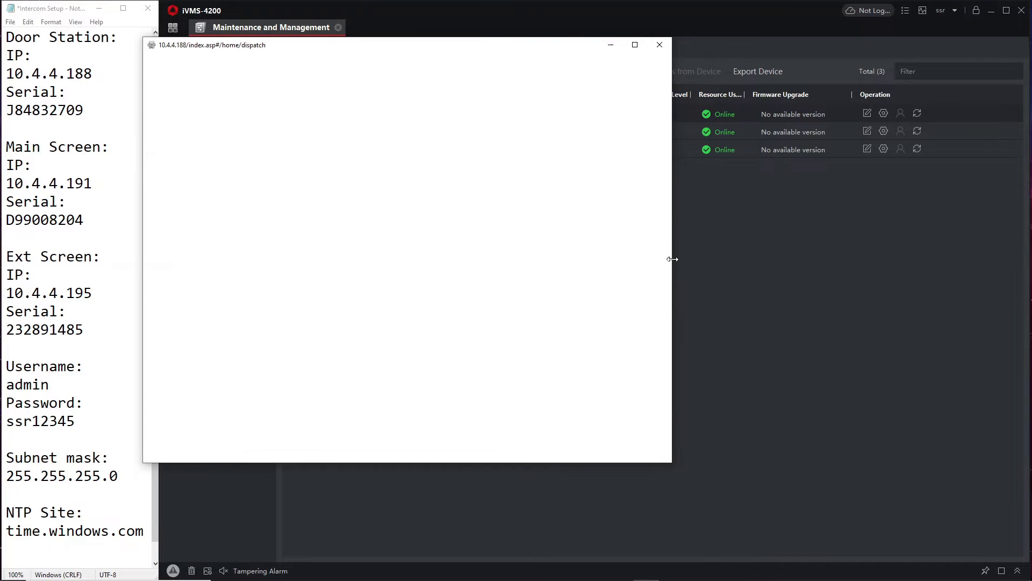
drag(672, 260, 1004, 329)
drag(616, 49, 621, 86)
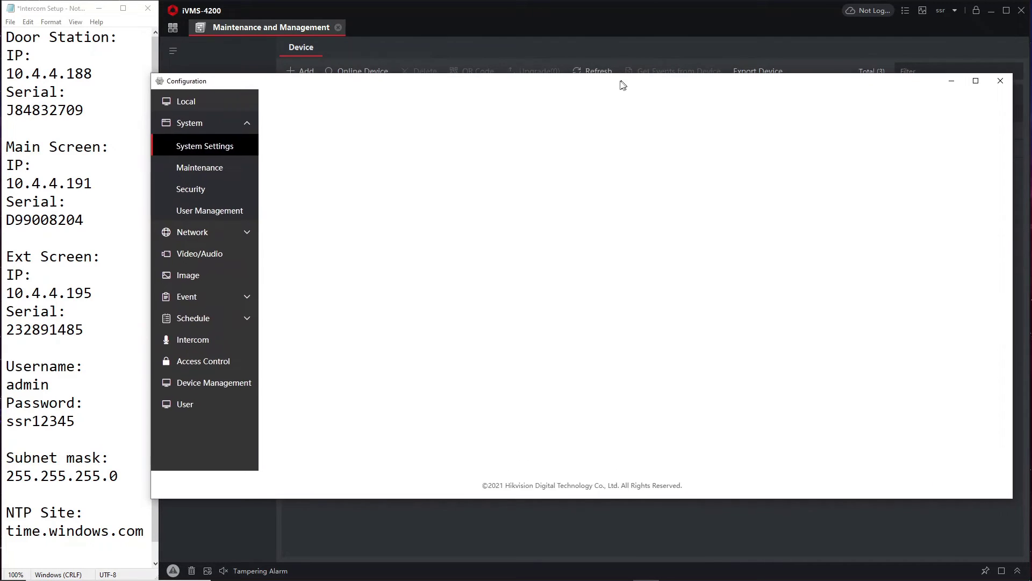
click(220, 388)
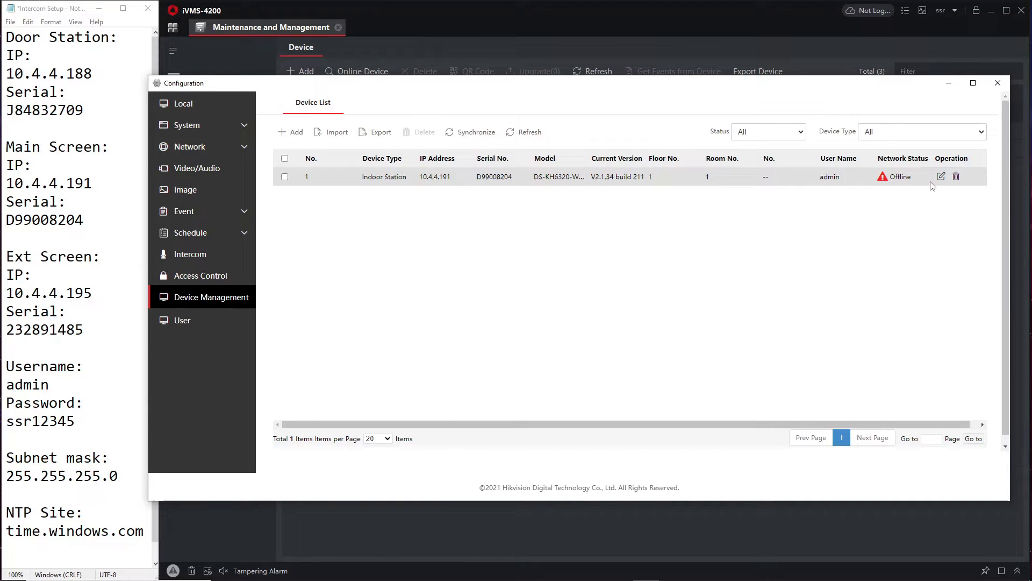
click(998, 84)
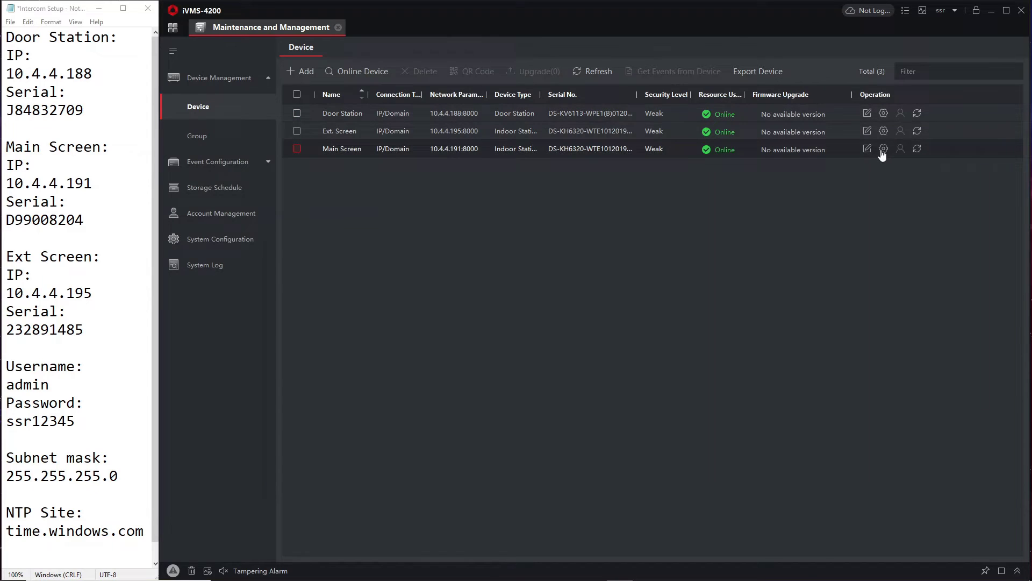
click(883, 149)
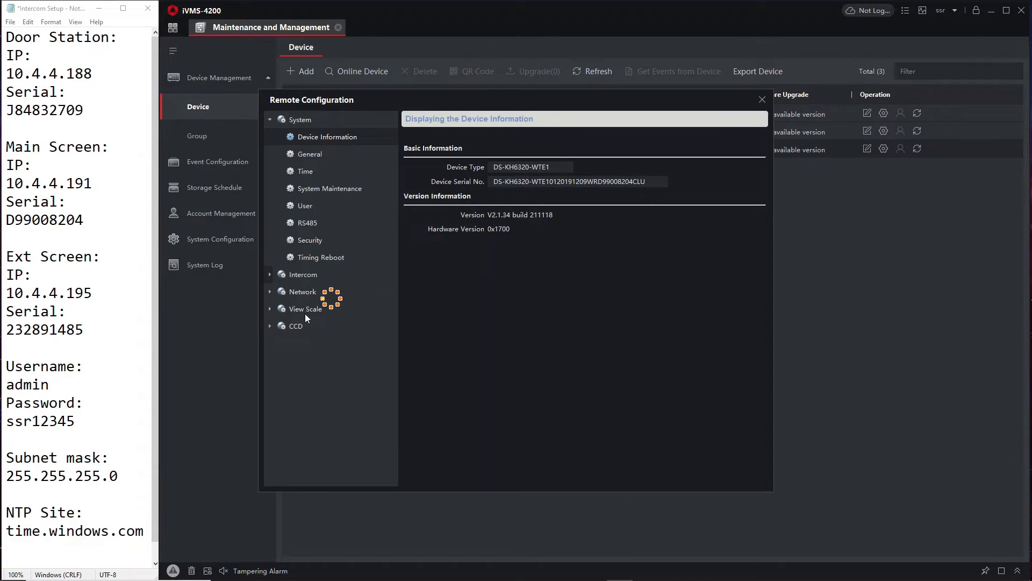
click(309, 279)
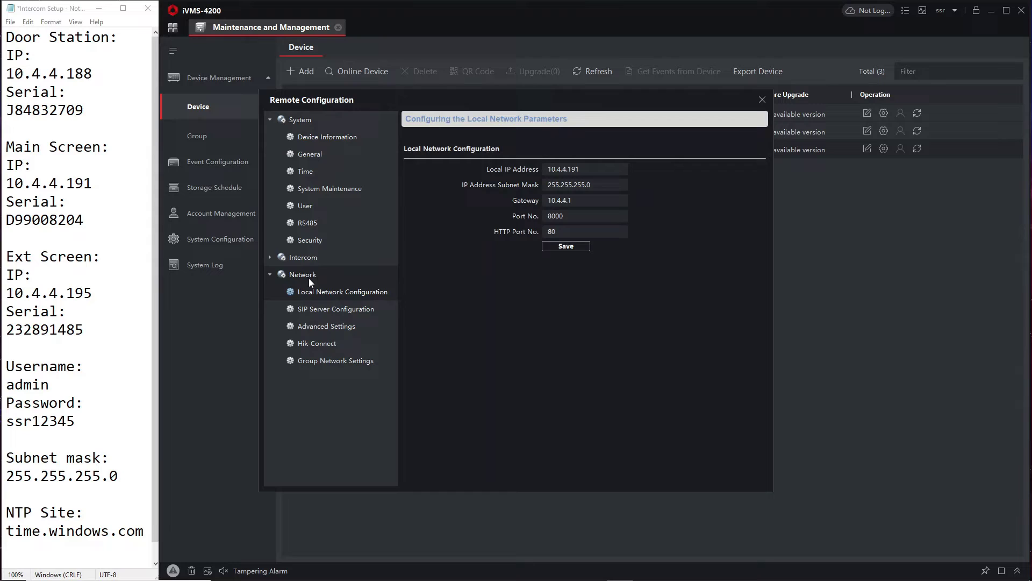
click(334, 359)
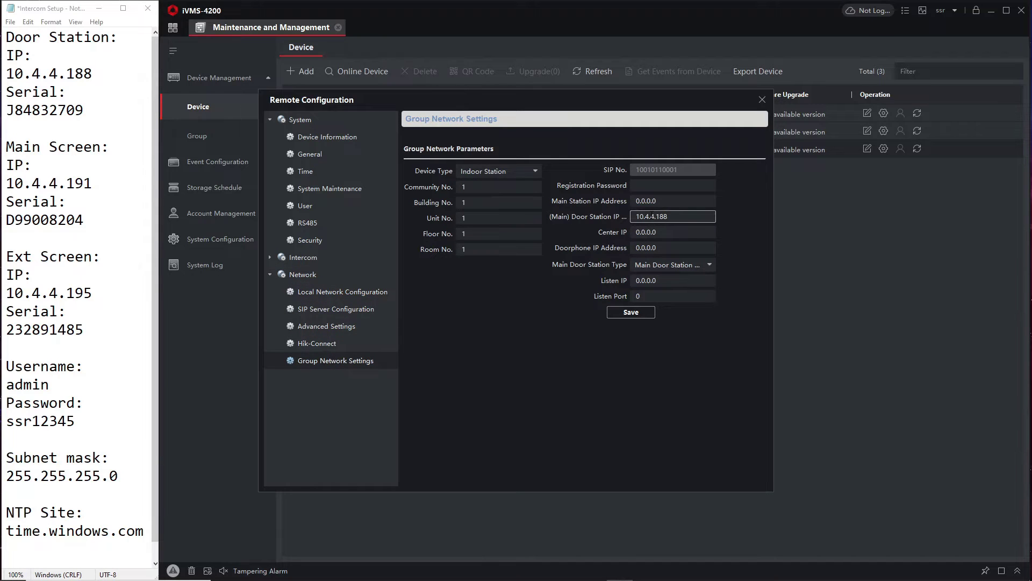
drag(466, 111, 540, 167)
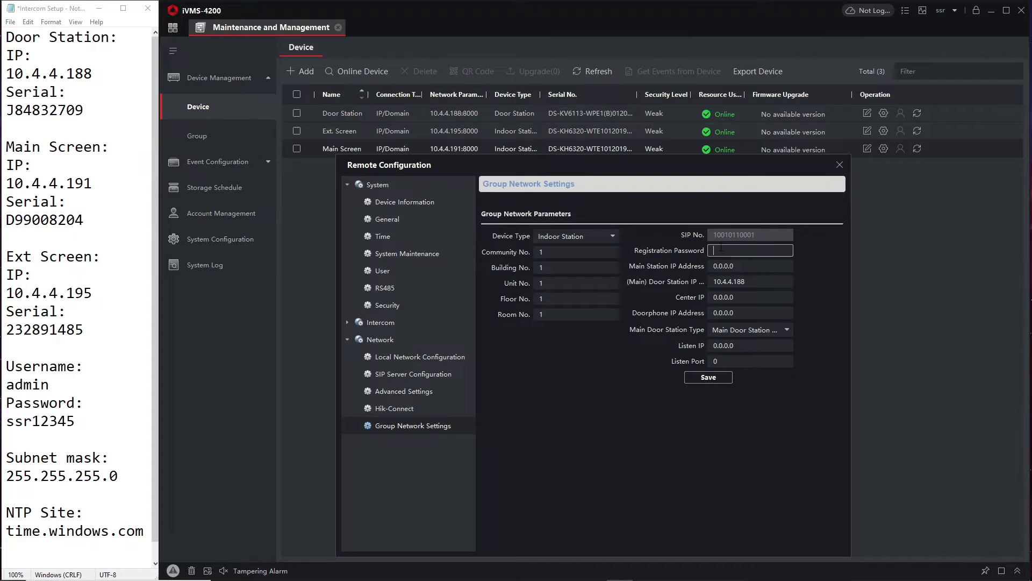
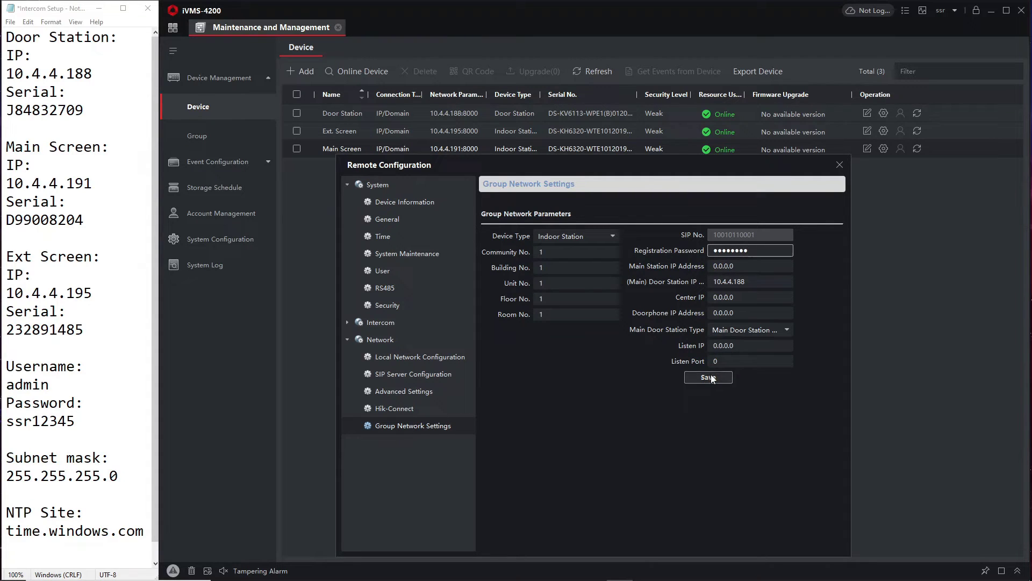
click(708, 377)
click(839, 165)
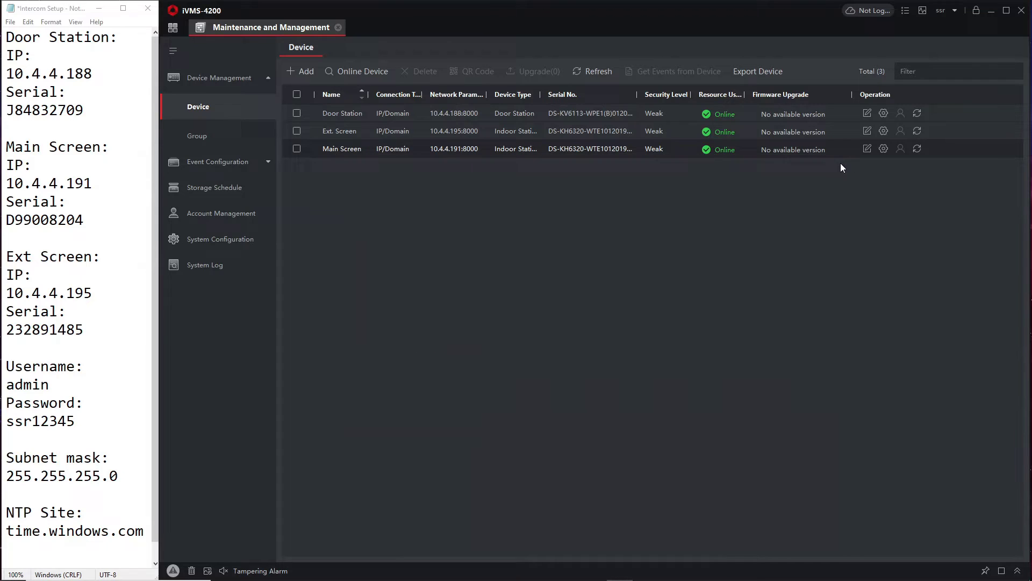
Check the door station's device list for the main screen's Indoor Station entry
click(884, 113)
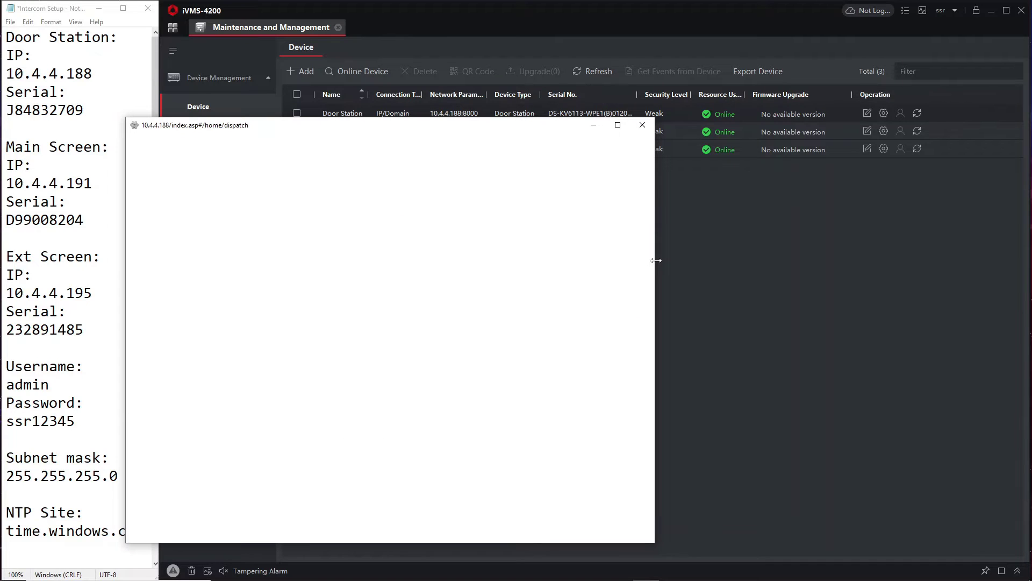
drag(655, 261, 990, 347)
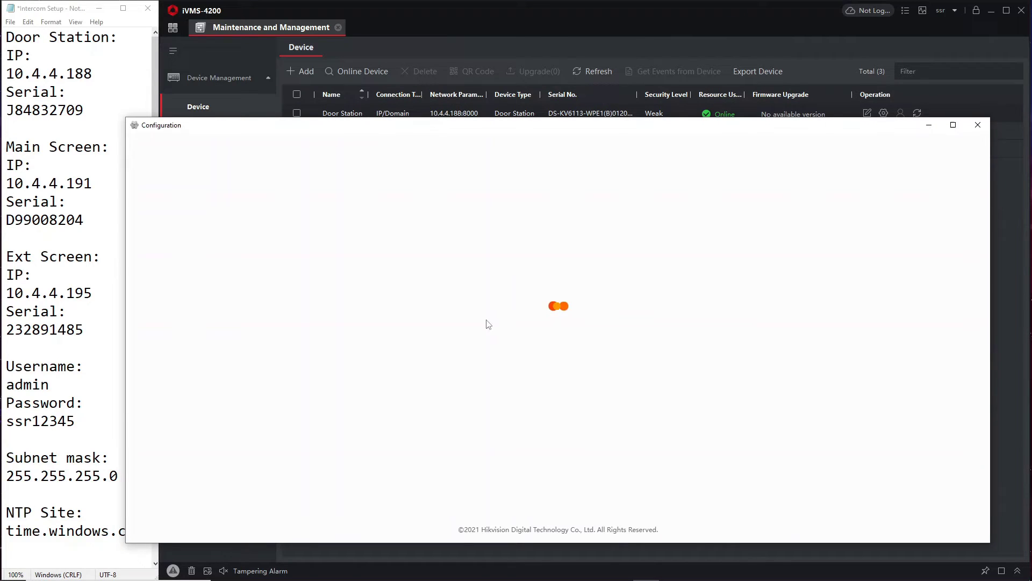
click(208, 426)
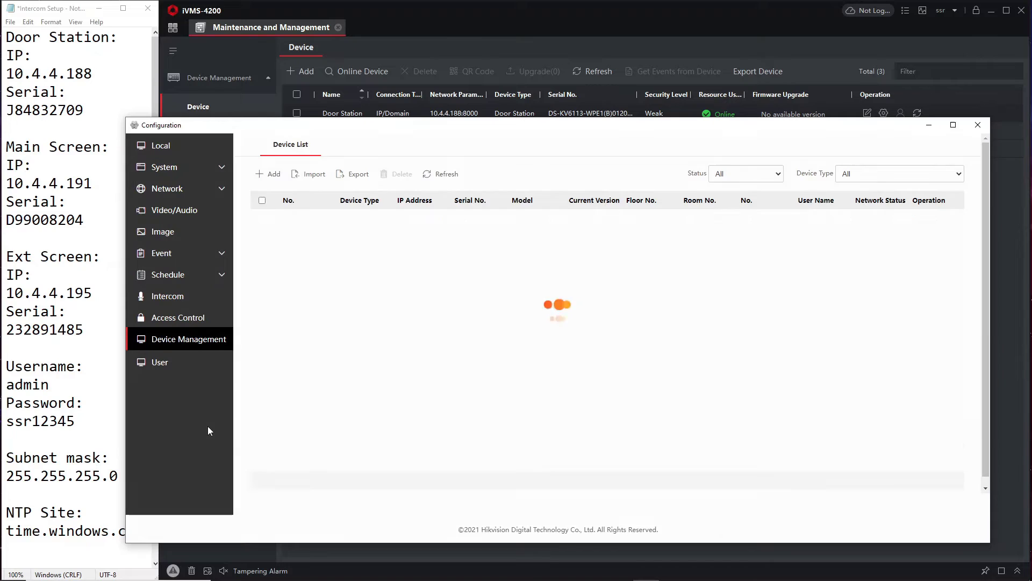
click(851, 216)
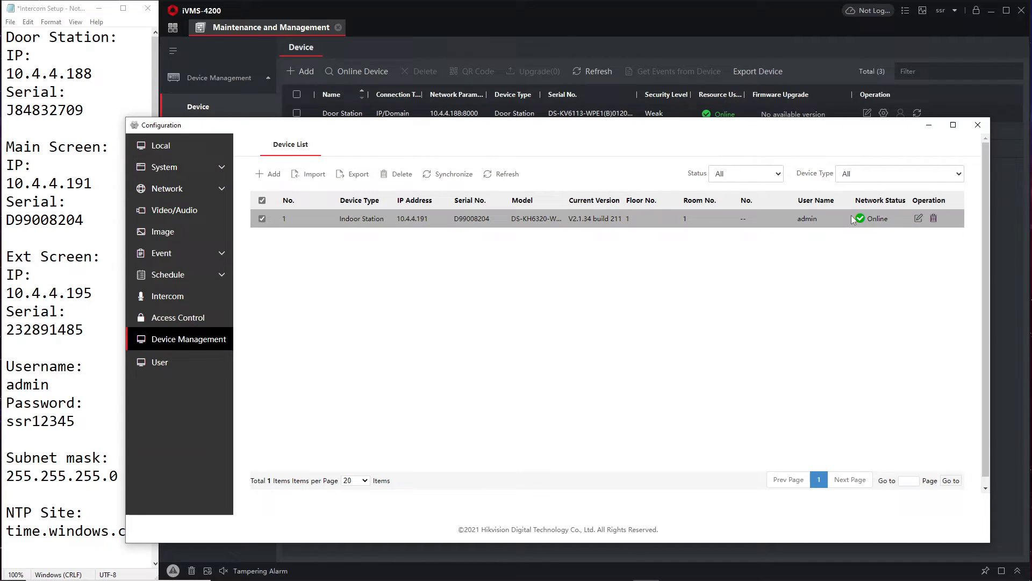
click(978, 125)
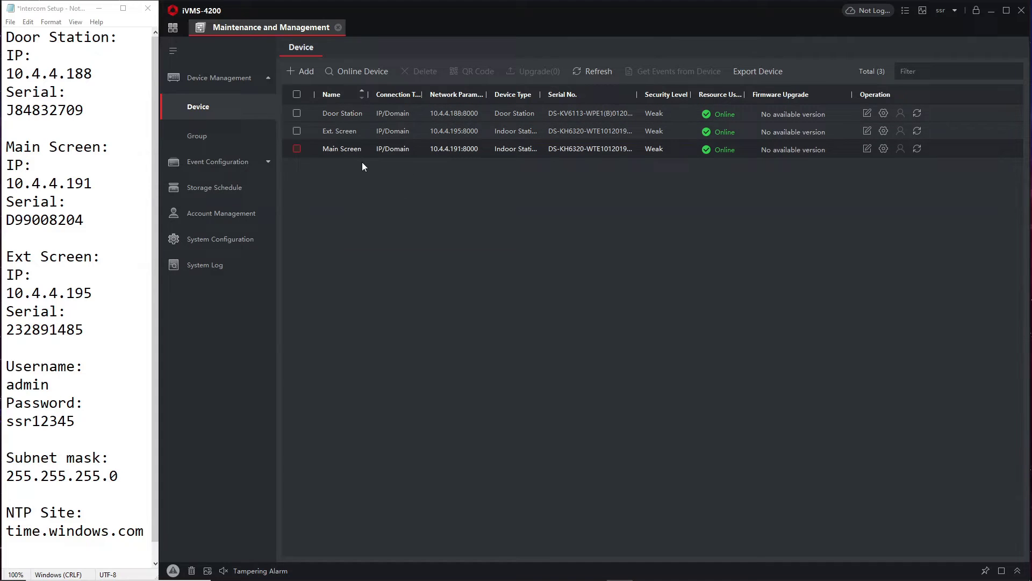
Reopen the Main Screen's remote configuration and expand its Network and Intercom sections
click(884, 149)
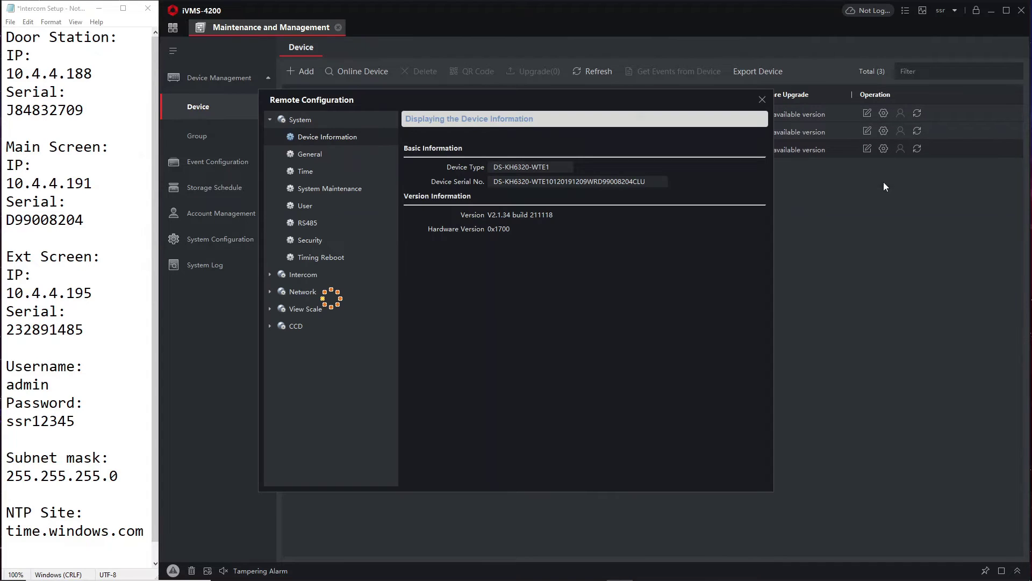
mouse_move(423, 97)
mouse_down()
mouse_move(505, 185)
mouse_move(467, 140)
mouse_up()
click(386, 316)
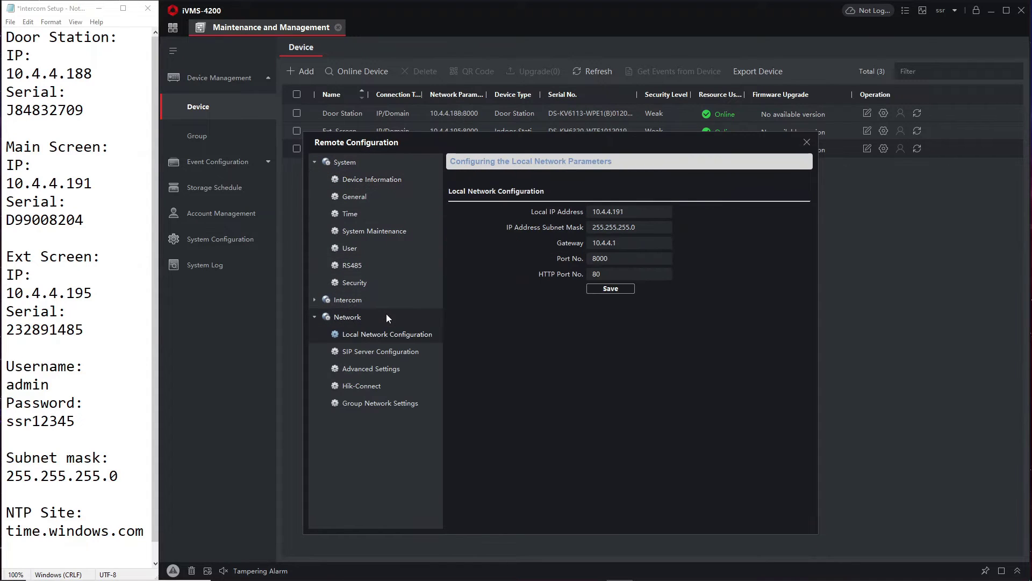
click(355, 301)
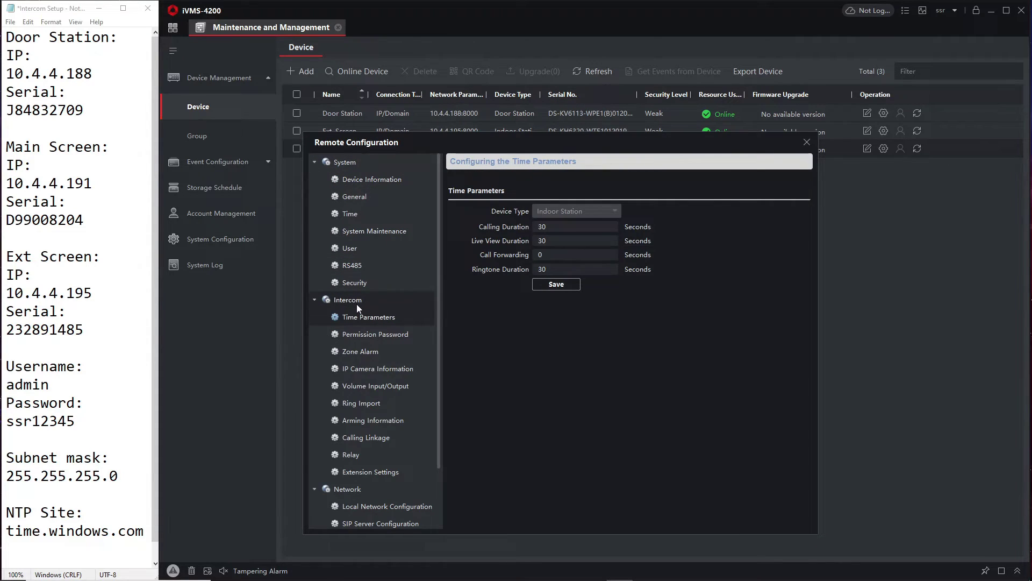
Start a new extension entry with IP 10.4.4.195 and its gateway
click(388, 472)
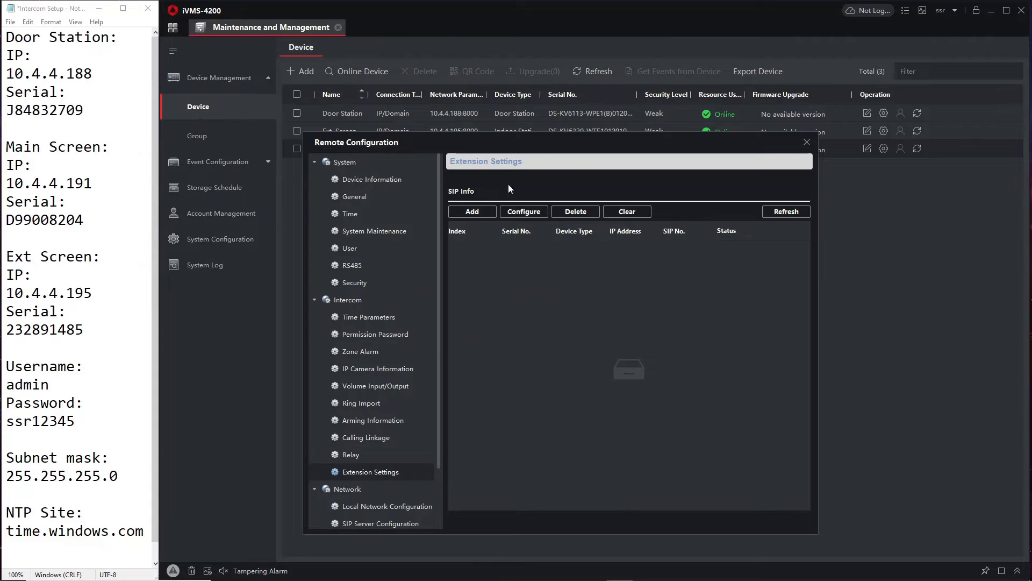
click(482, 210)
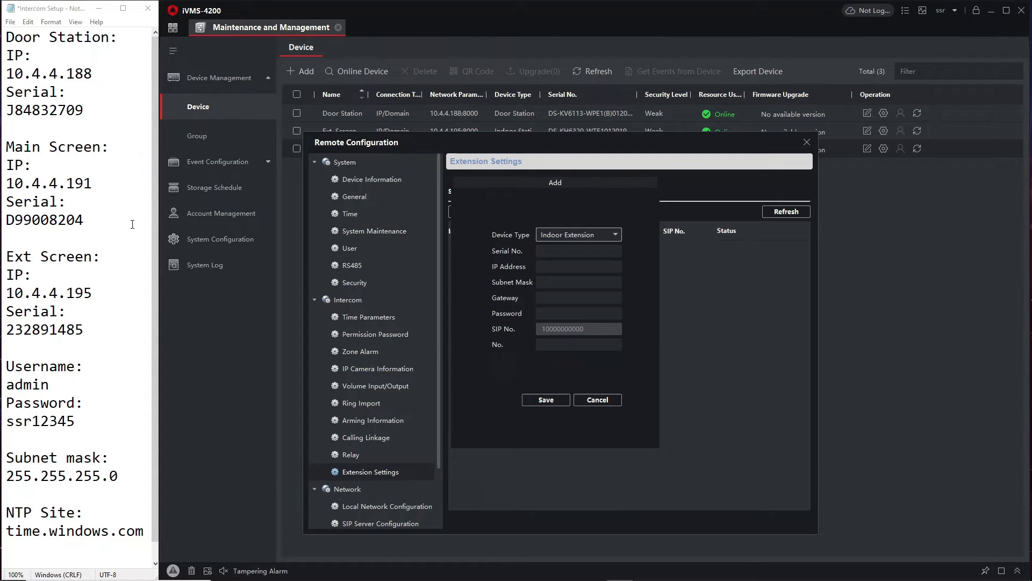
drag(94, 291, 6, 293)
key(ctrl+c)
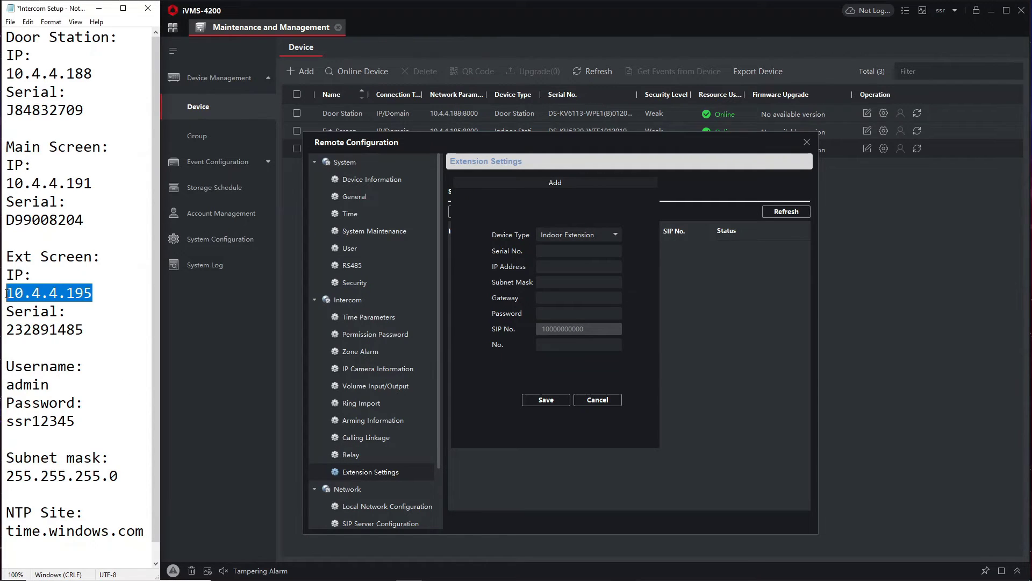
click(587, 268)
key(ctrl+v)
click(579, 297)
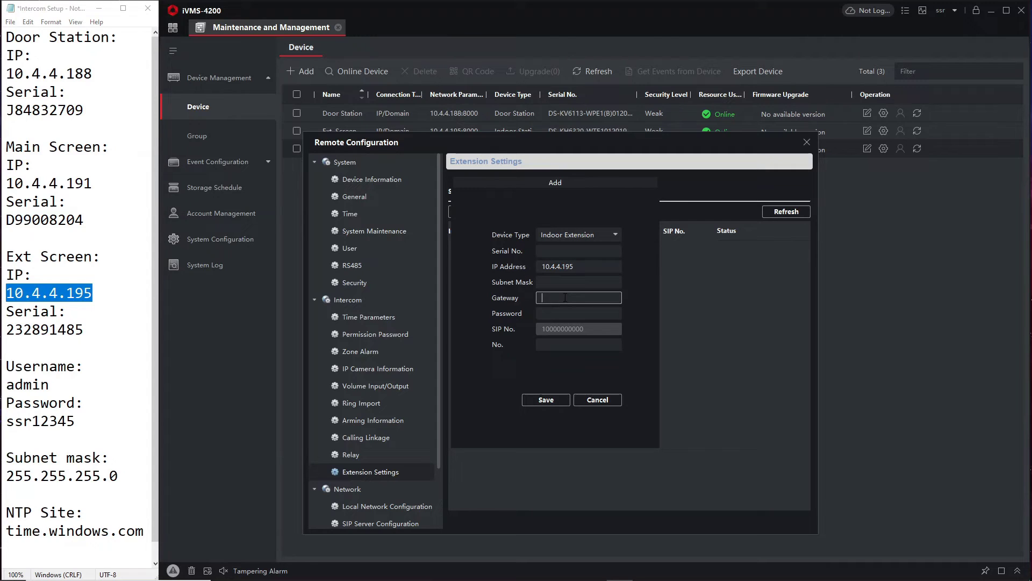
key(ctrl+v)
key(BackSpace)
key(BackSpace)
Enter serial number 232891485 and subnet mask 255.255.255.0 for the extension
double_click(62, 329)
key(ctrl+c)
click(579, 250)
key(ctrl+v)
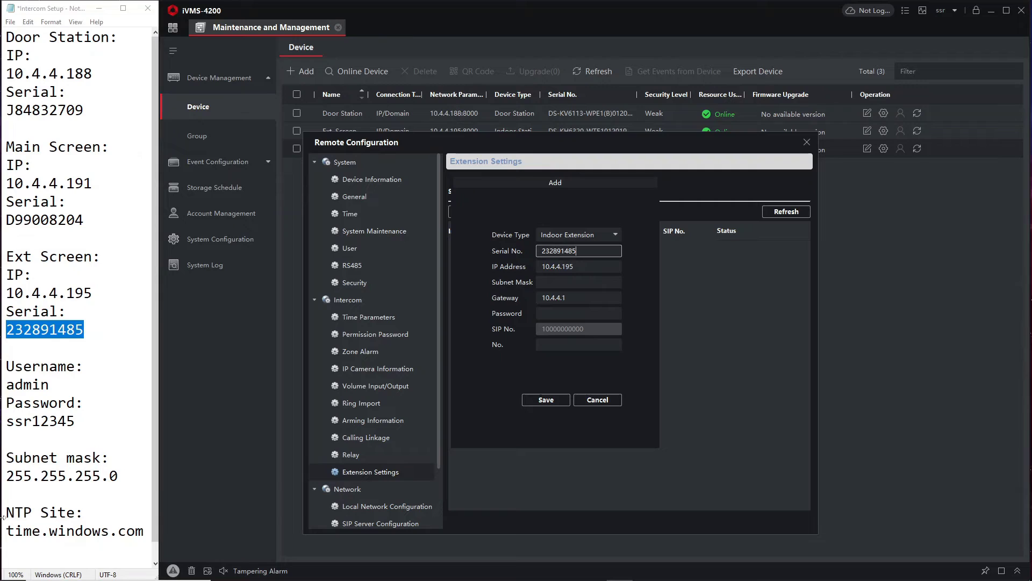
drag(118, 476, 6, 476)
key(ctrl+c)
click(564, 282)
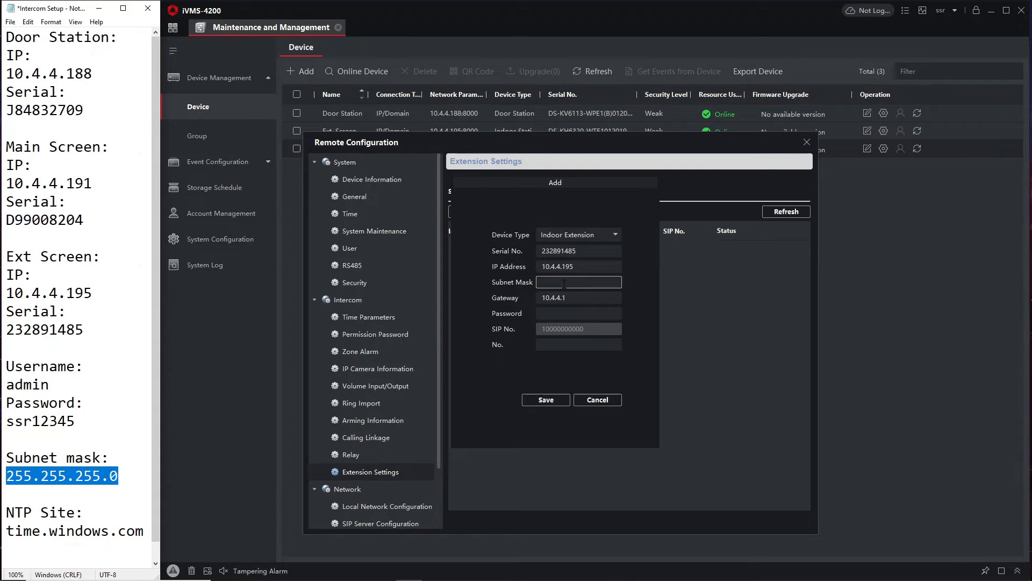
key(ctrl+v)
click(563, 318)
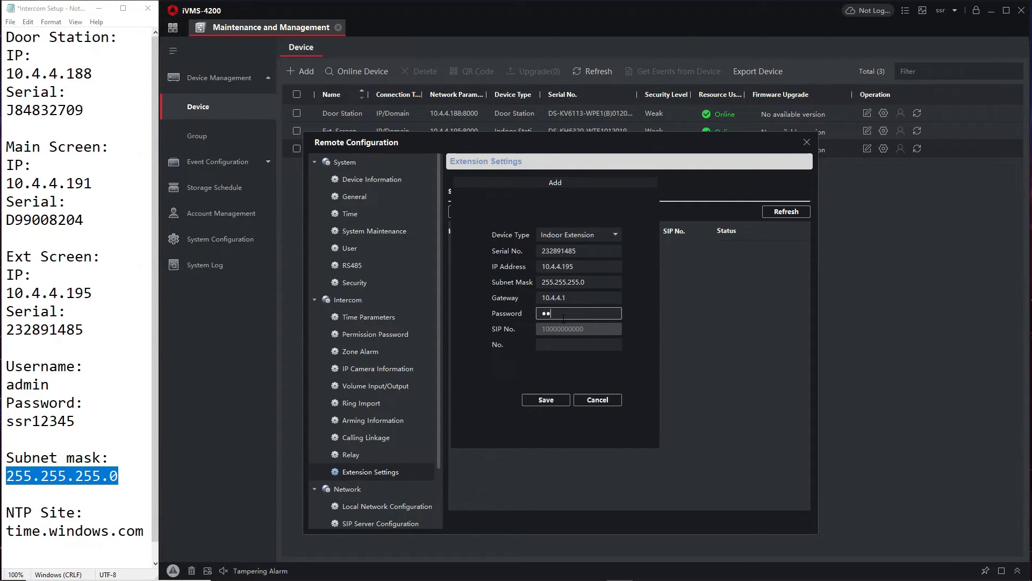
click(564, 340)
text(1)
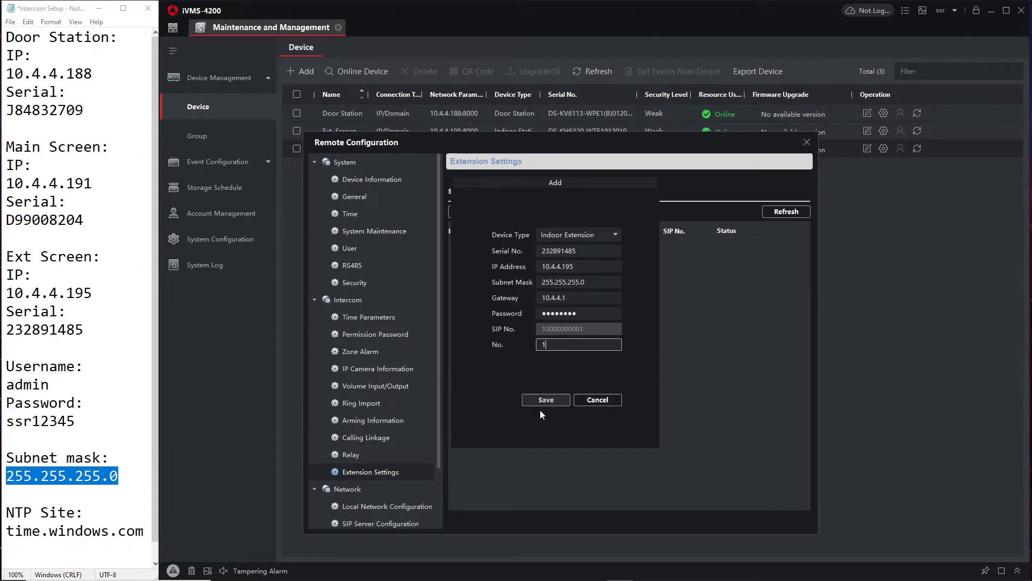
click(556, 403)
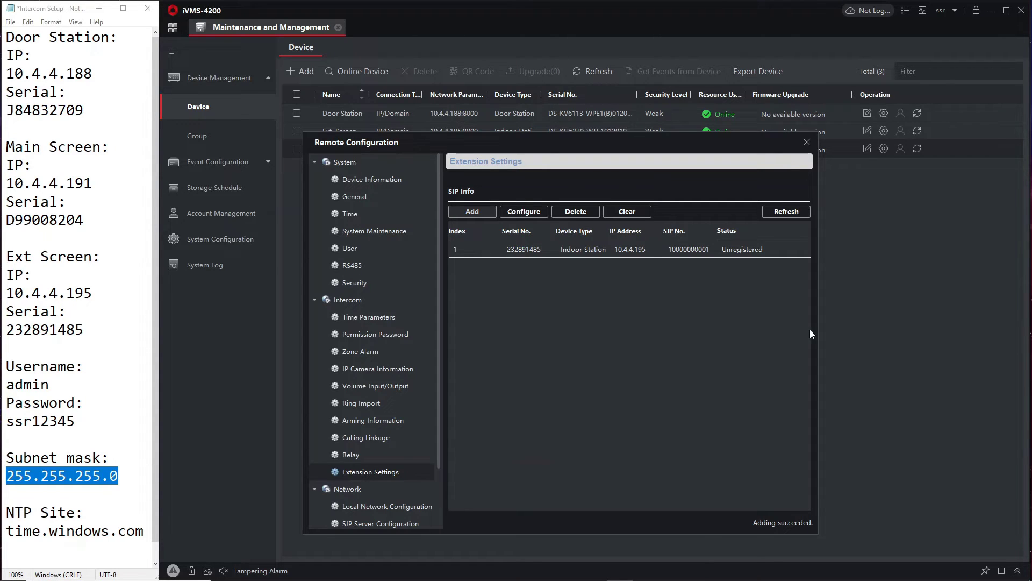
Set the Ext. Screen's time zone to Greenwich Mean Time
click(808, 143)
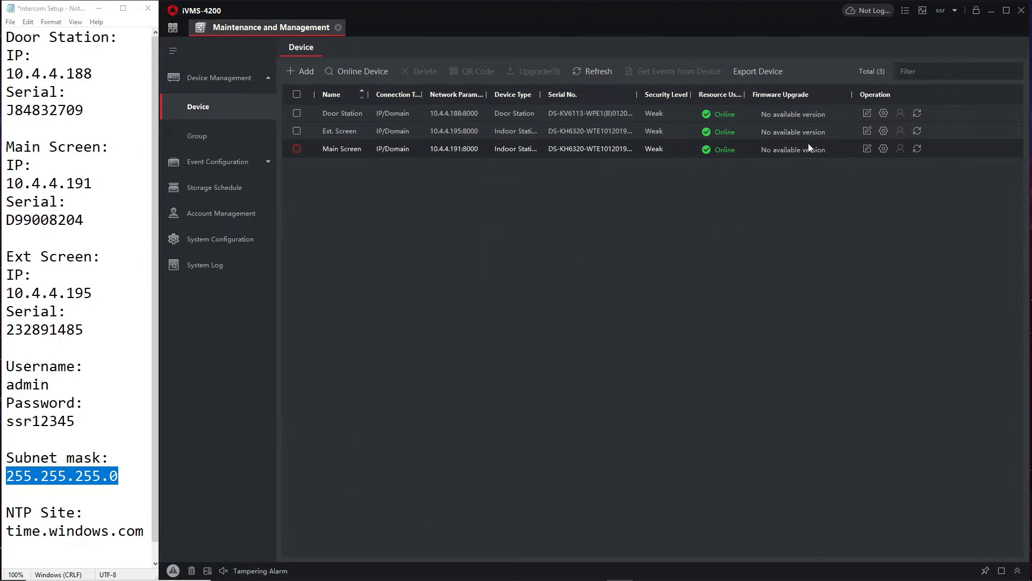
click(883, 131)
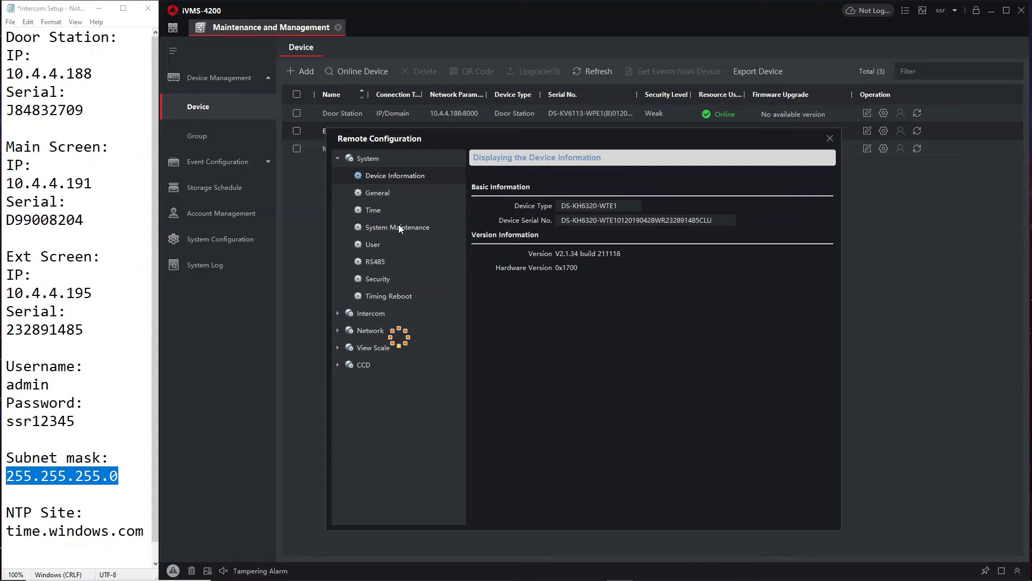
click(402, 210)
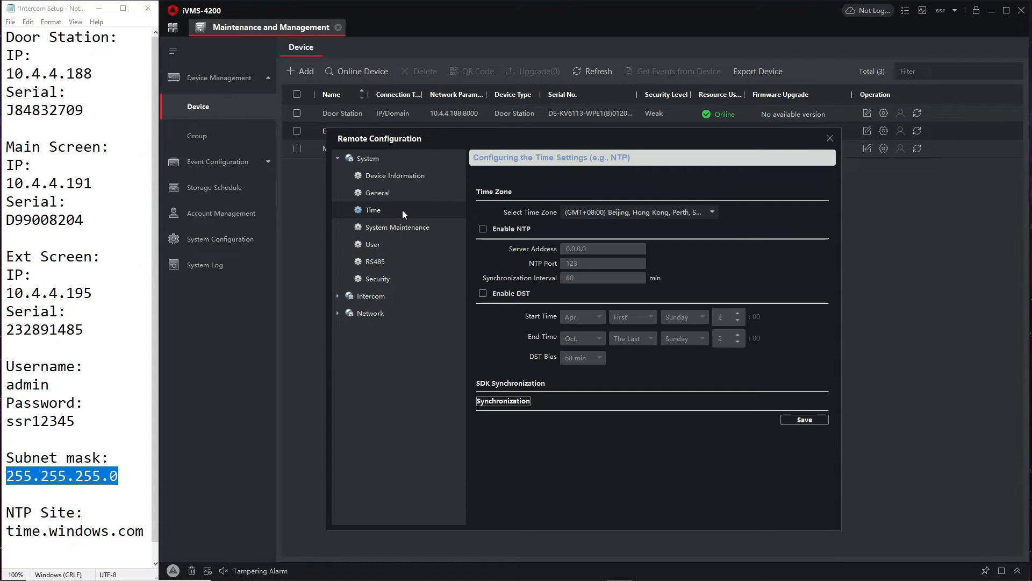
click(579, 211)
click(609, 265)
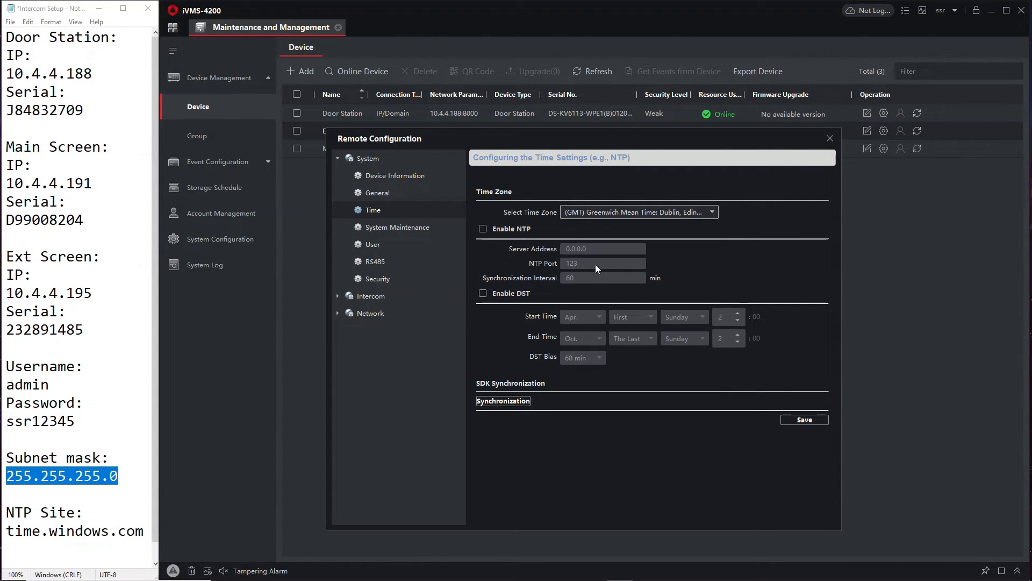
Enable NTP sync with time.windows.com at a 1-minute interval
click(483, 228)
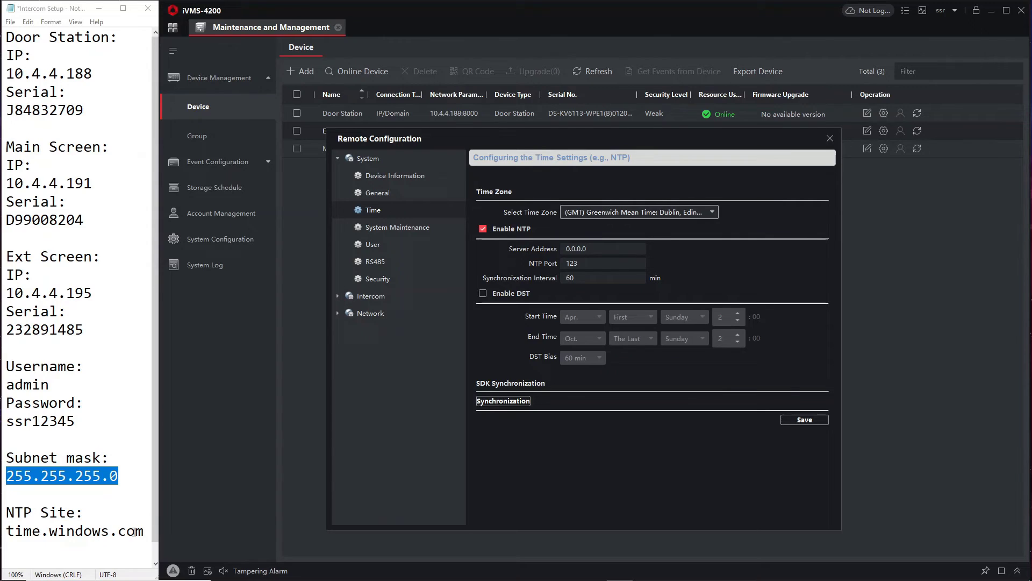
drag(141, 531, 6, 531)
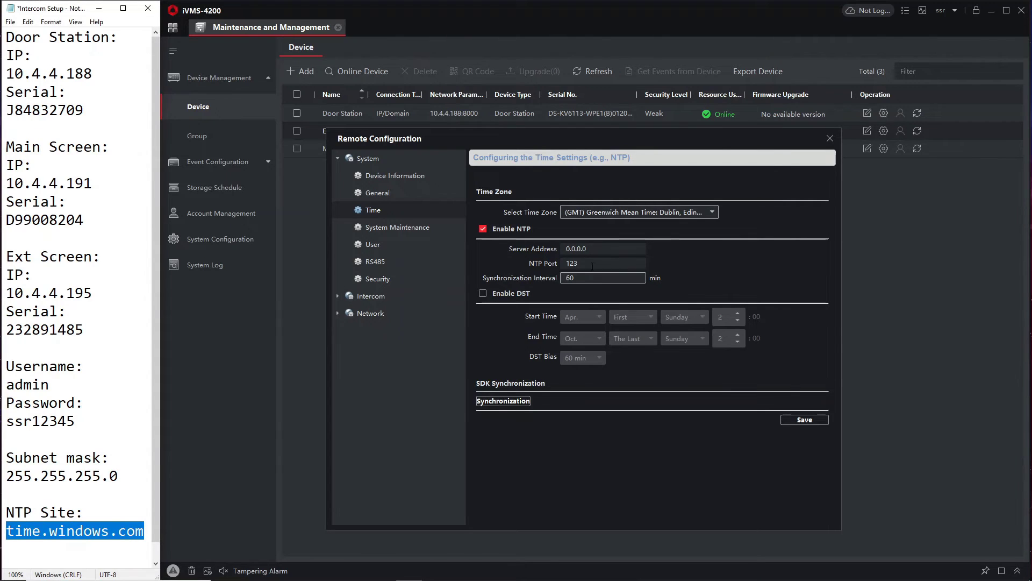
drag(602, 248, 508, 249)
key(ctrl+v)
key(Tab)
key(Tab)
text(1)
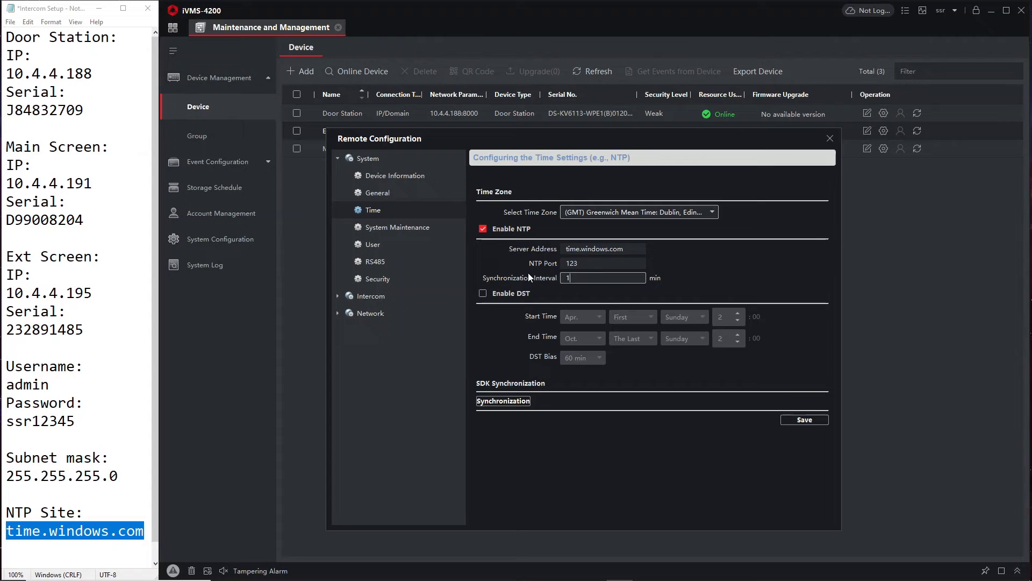
Enable DST starting the last Sunday of March at 1 and save the time settings
click(484, 294)
click(586, 316)
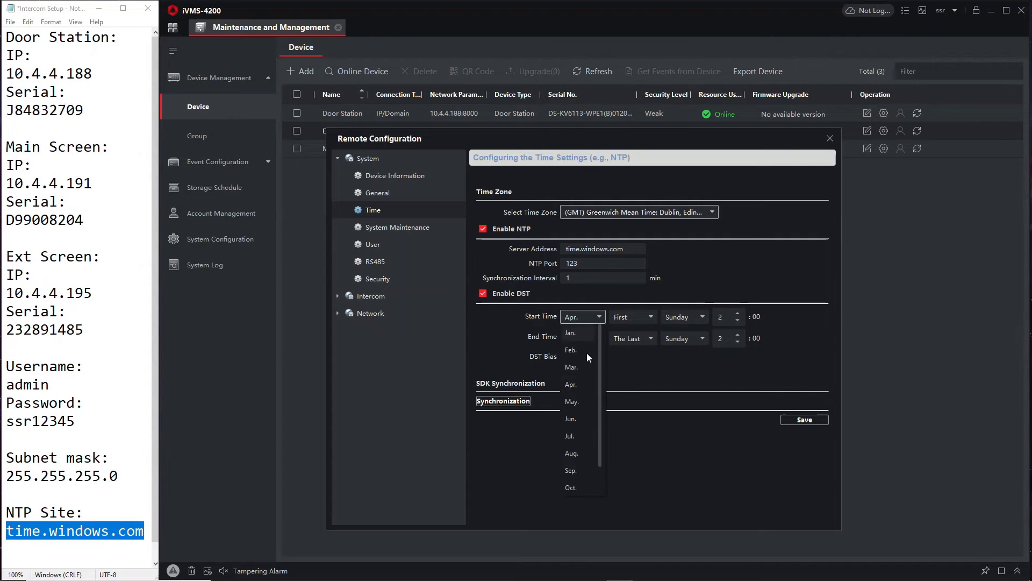
click(576, 368)
click(638, 322)
click(630, 389)
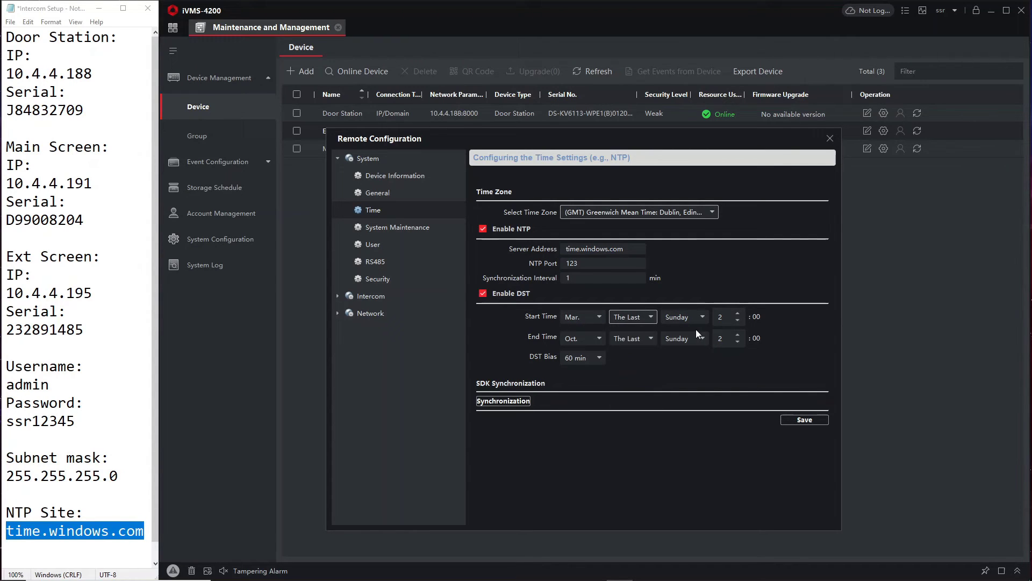
click(737, 320)
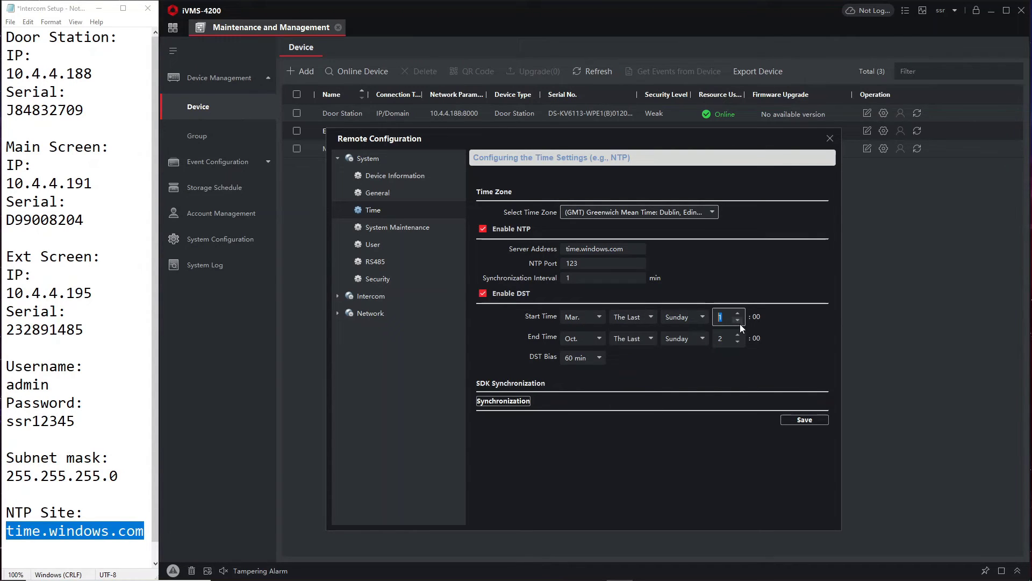
click(796, 418)
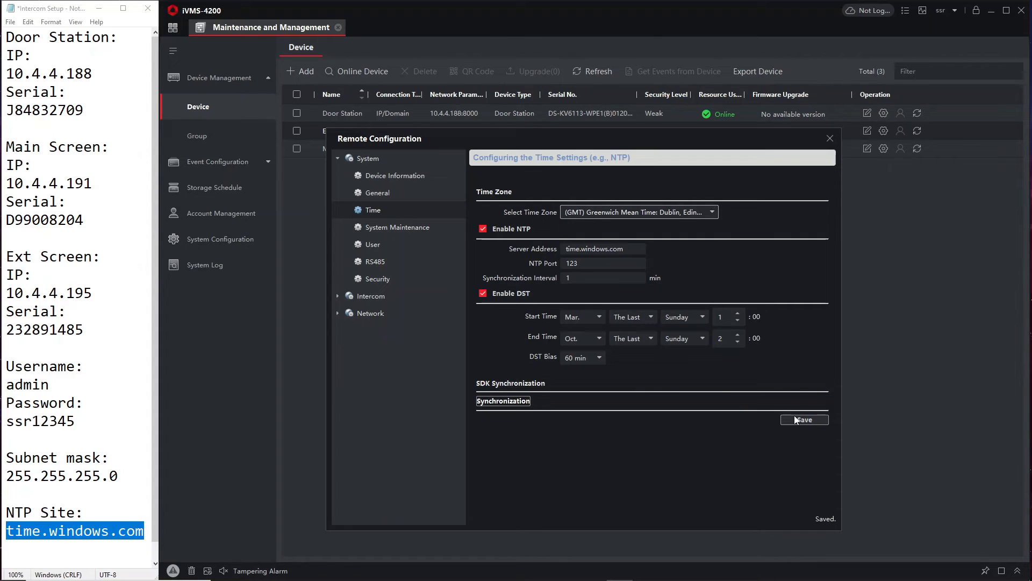
Set the Ext. Screen's group network device type to Indoor Extension, number 1, and save
click(406, 302)
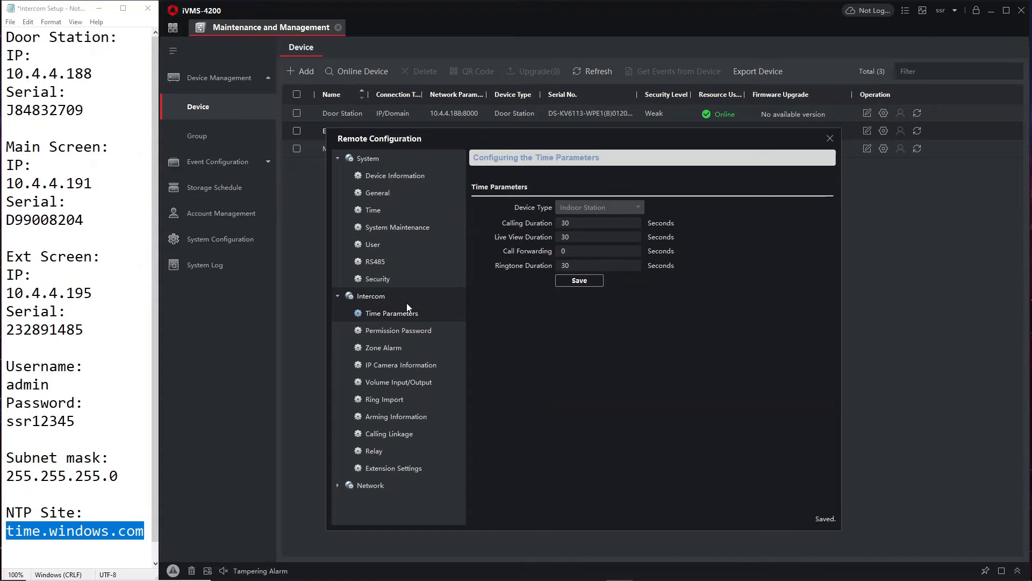
click(381, 486)
scroll(403, 478, down, 2)
click(402, 502)
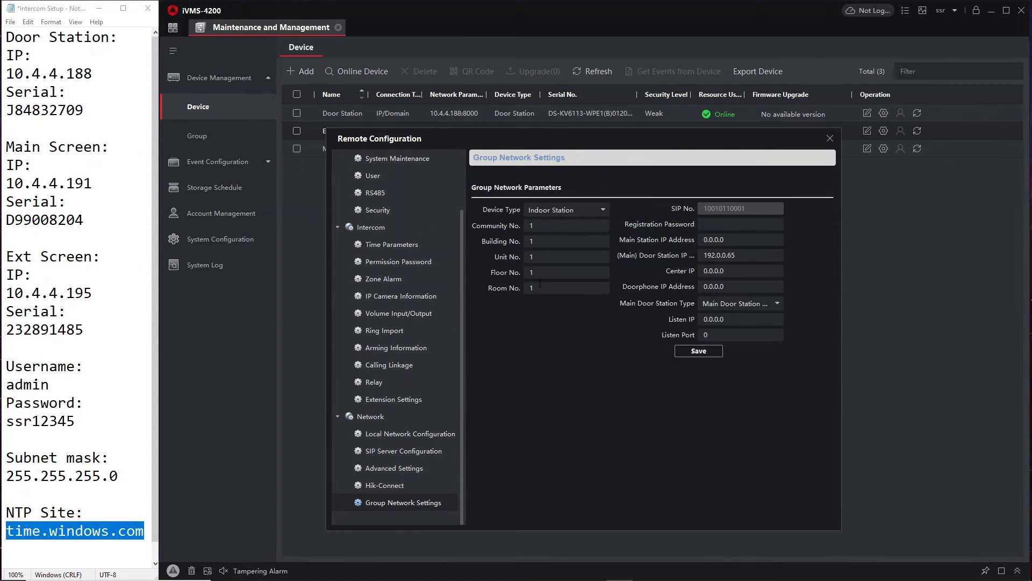
click(557, 215)
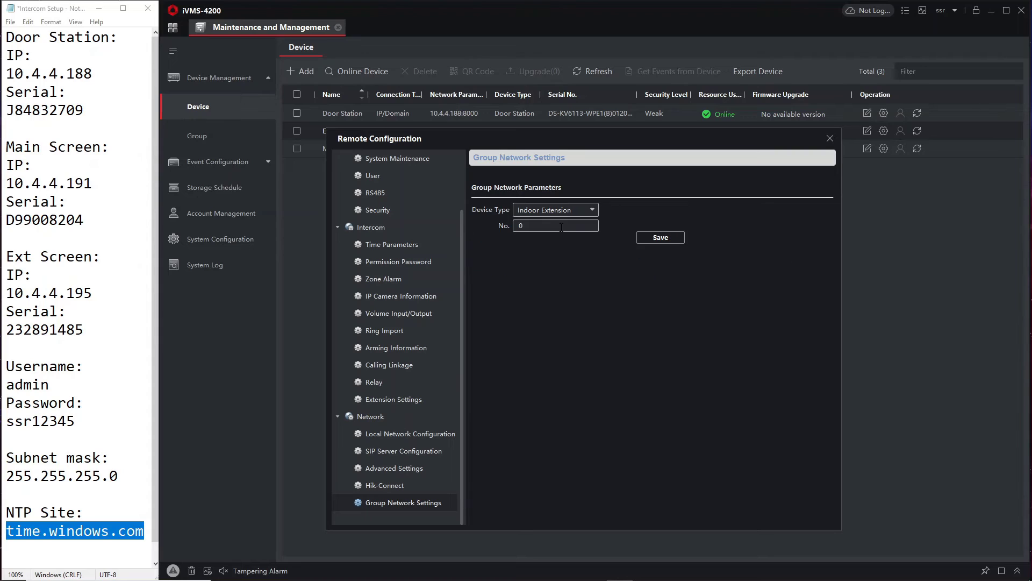
double_click(561, 228)
text(1)
click(666, 240)
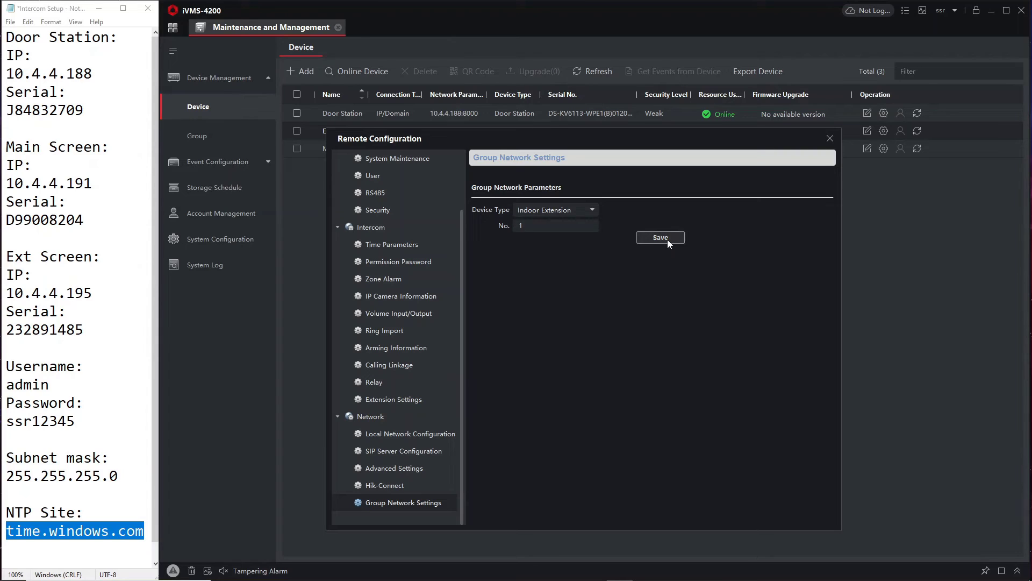
key(Escape)
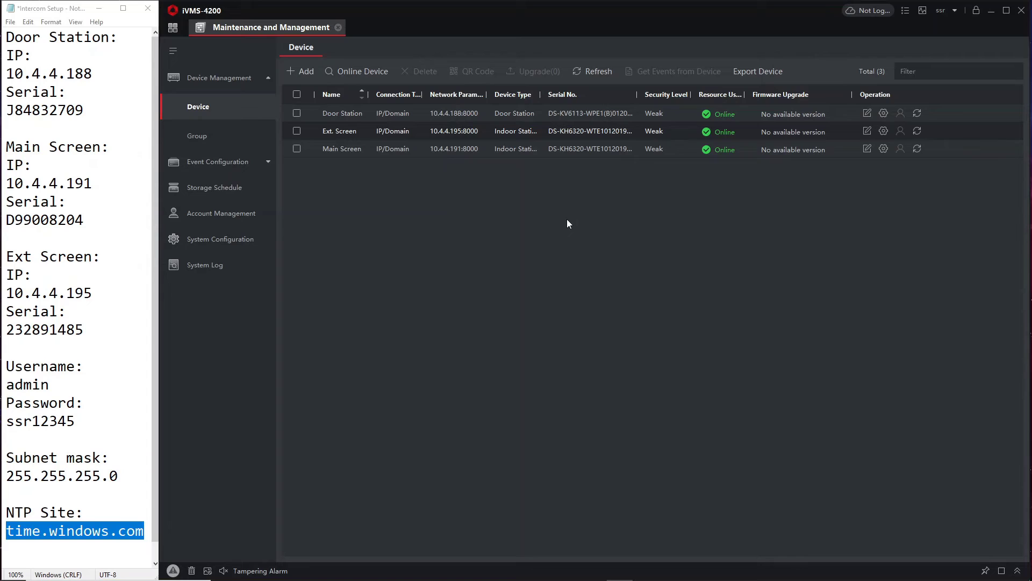
Bring up the Ext. Screen's Network > Group Network Settings page in Remote Configuration
click(883, 131)
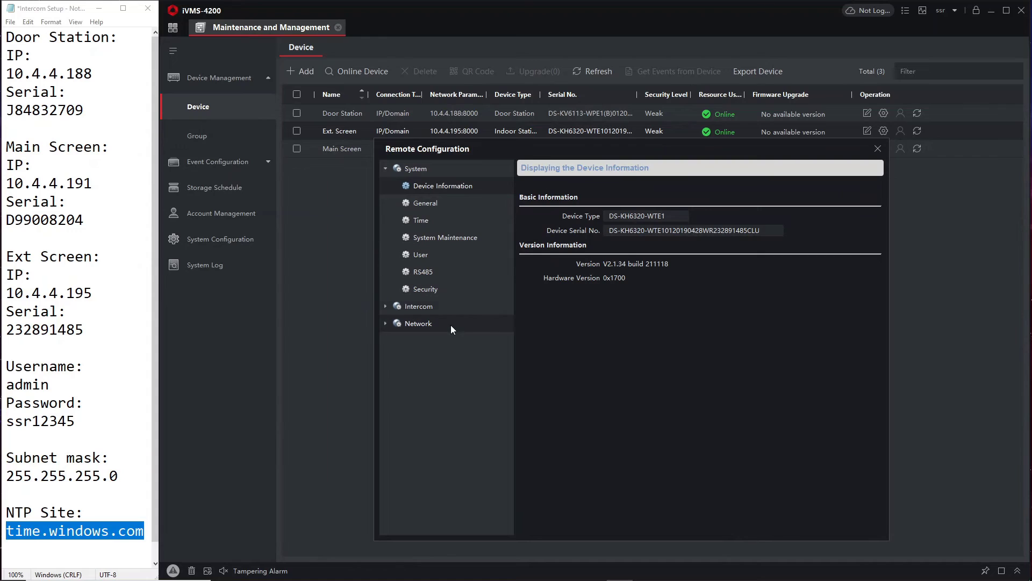
click(451, 325)
click(455, 376)
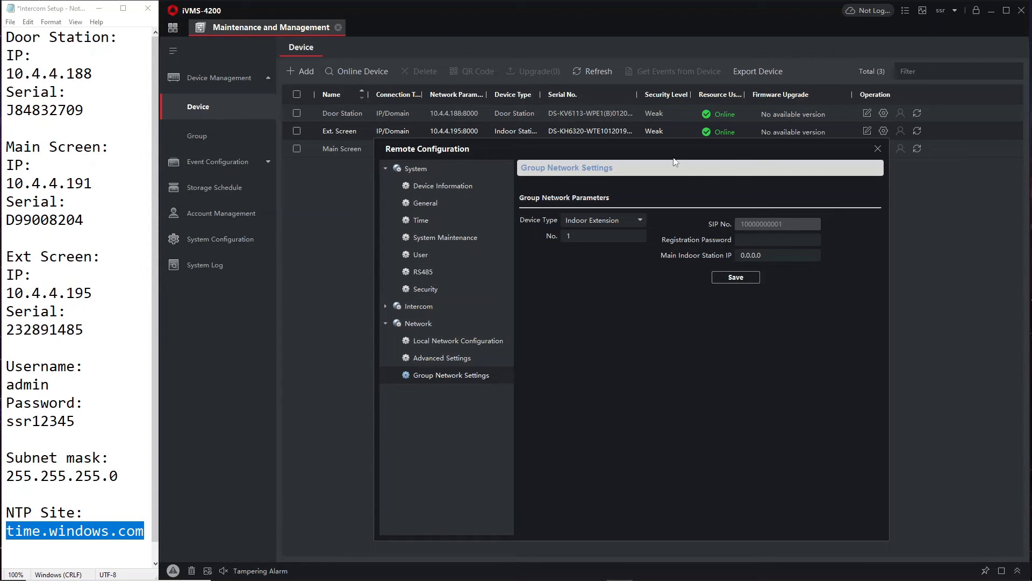
drag(663, 141, 665, 161)
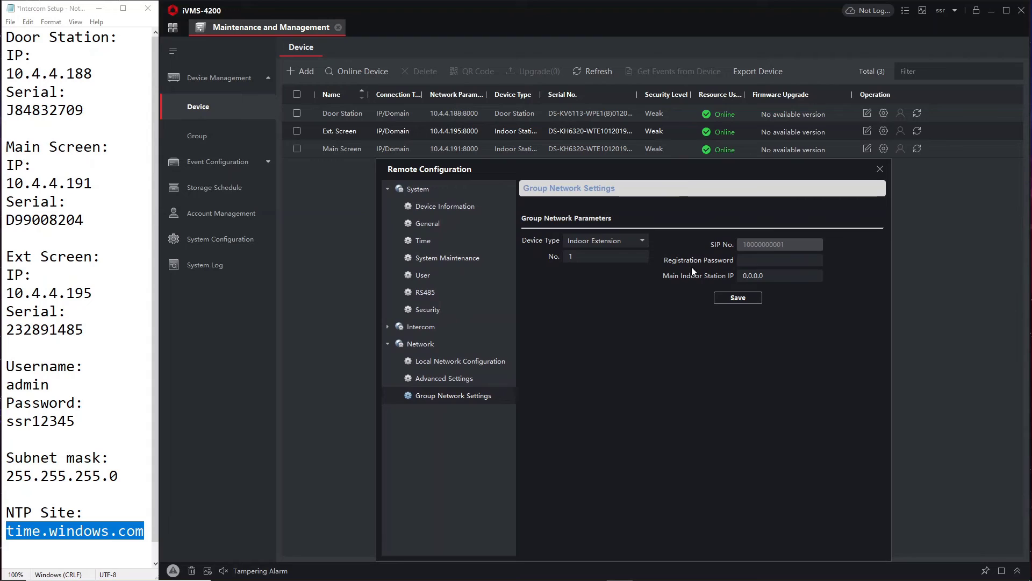
double_click(80, 185)
click(781, 276)
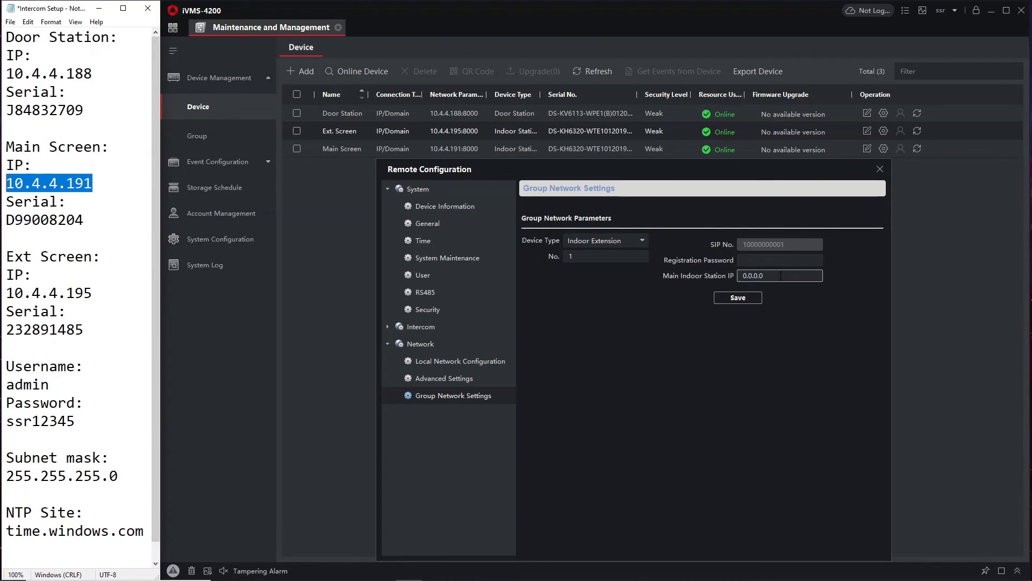
key(ctrl+a)
key(ctrl+v)
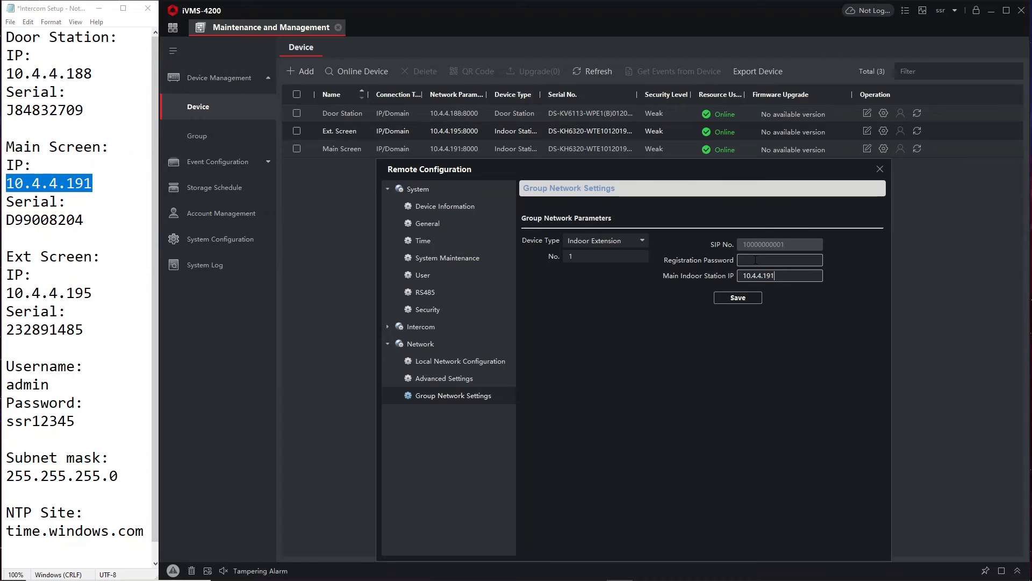
click(756, 260)
click(740, 301)
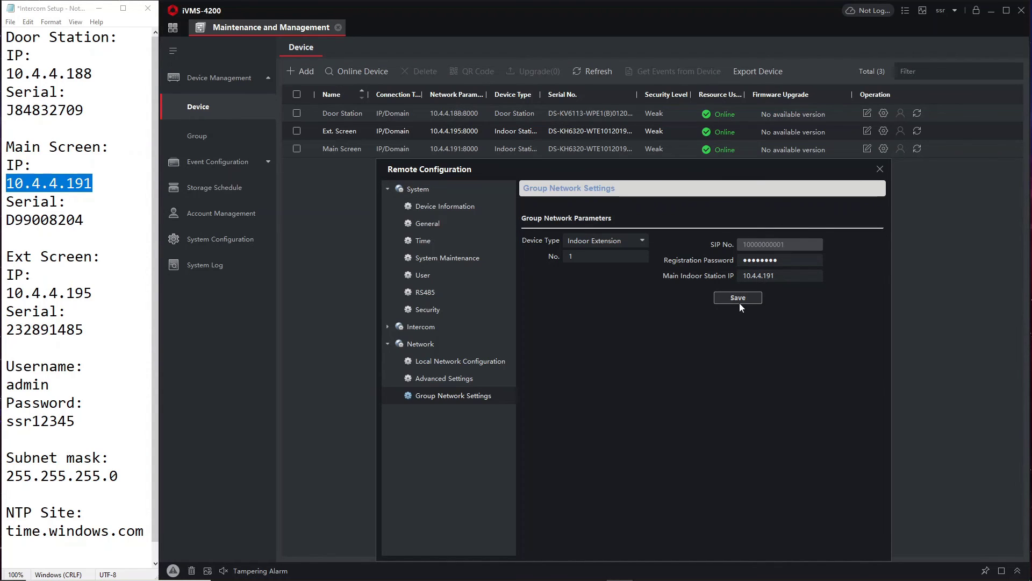
click(879, 170)
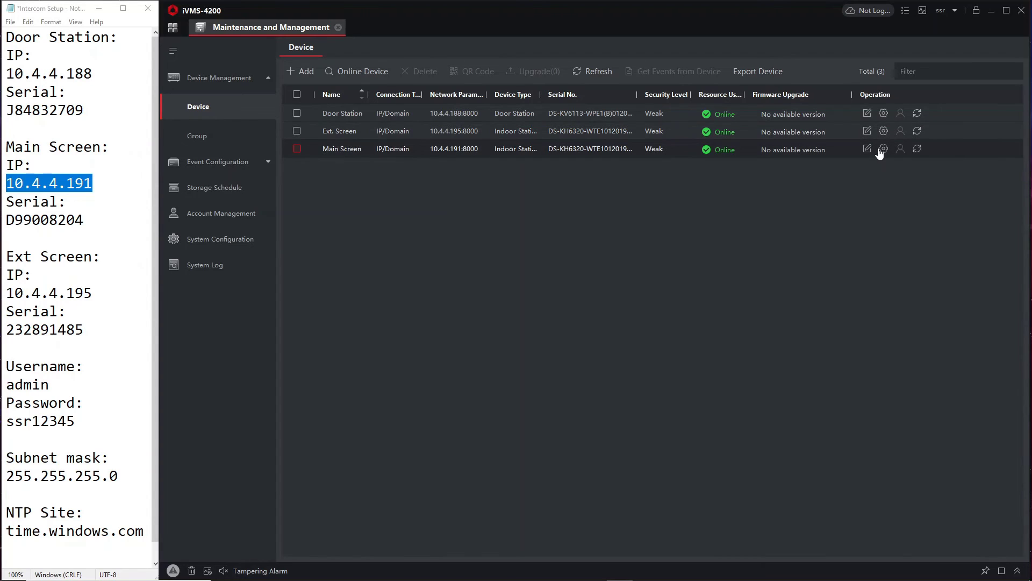
click(883, 148)
drag(541, 97, 613, 140)
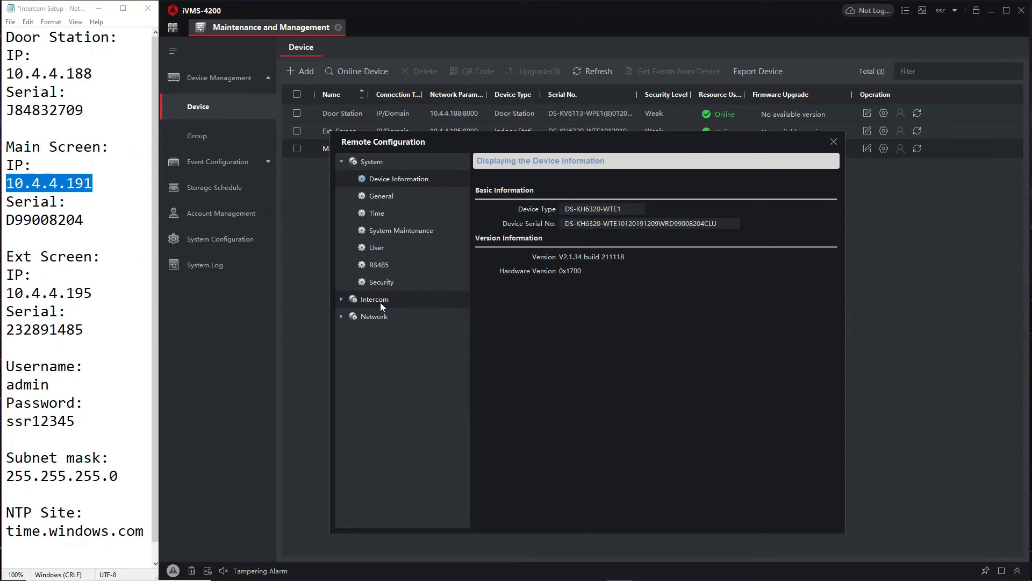
click(380, 302)
click(399, 472)
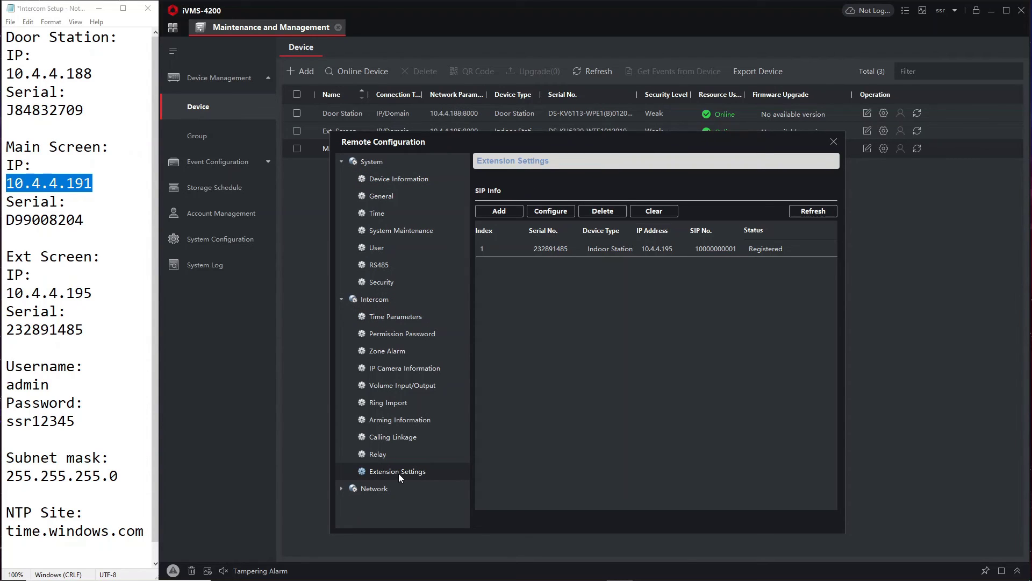
click(833, 142)
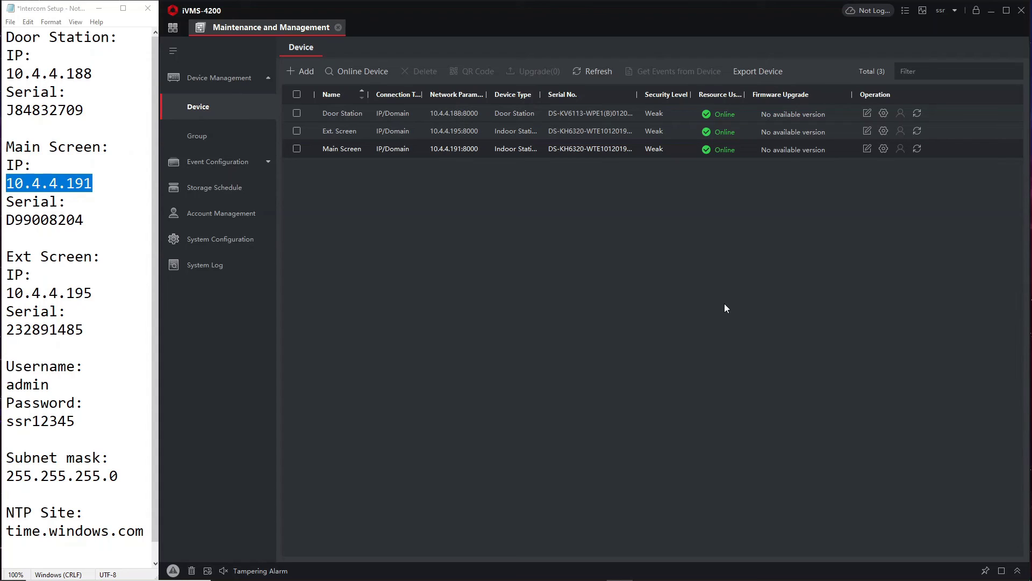